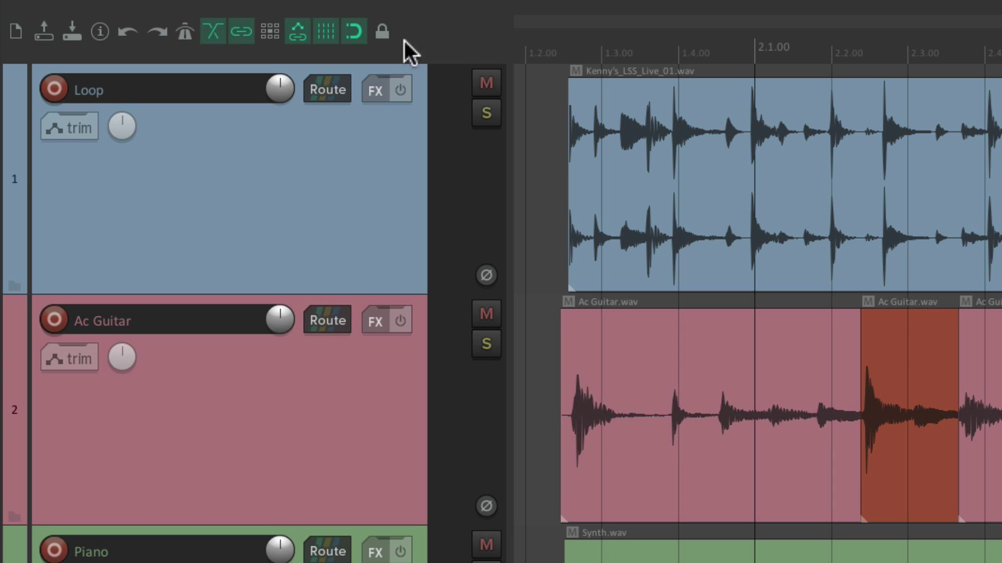
pyautogui.rightClick(456, 42)
pyautogui.moveTo(468, 55)
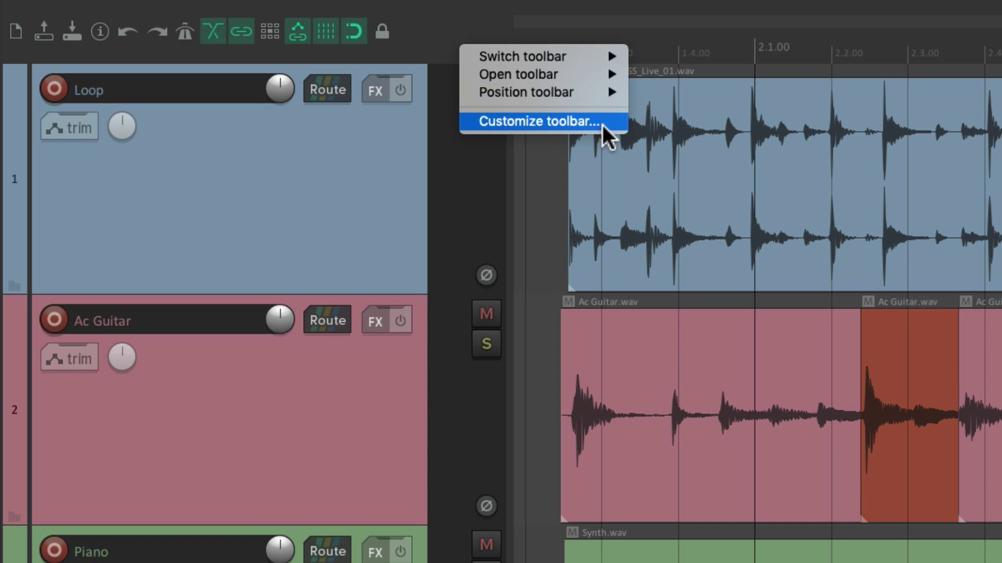
pyautogui.click(433, 33)
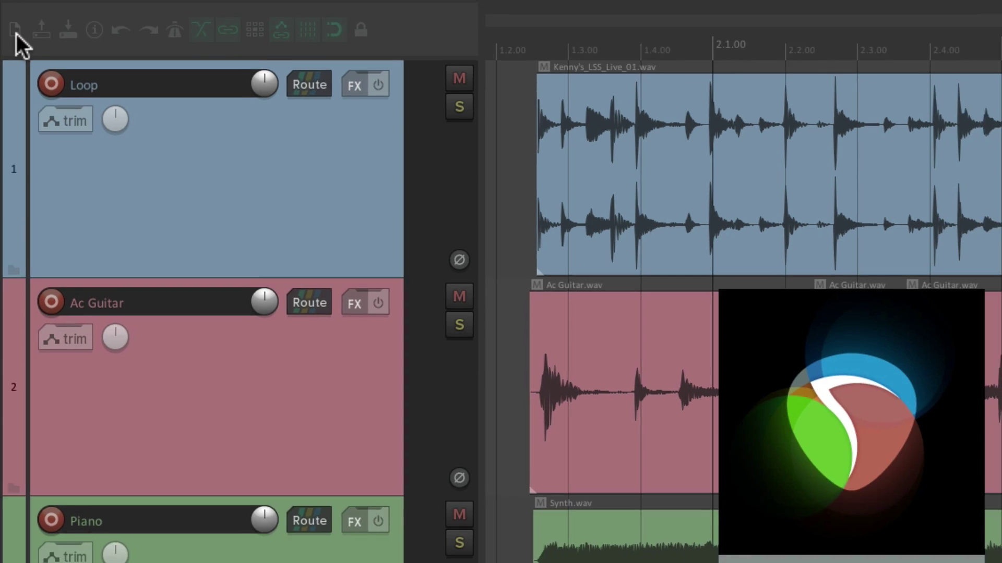
# Step: Create a new empty project
pyautogui.click(17, 36)
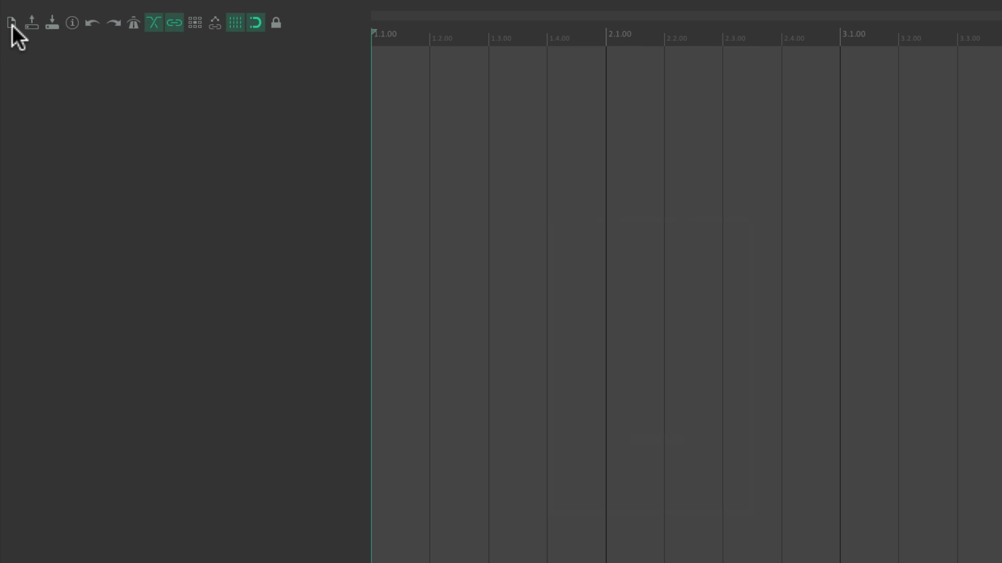
pyautogui.click(105, 8)
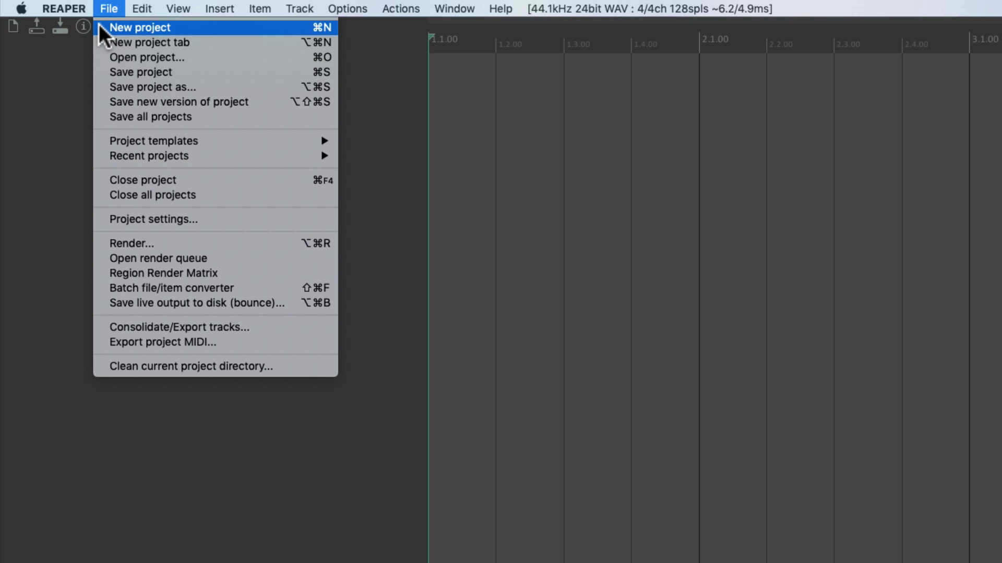
pyautogui.click(290, 27)
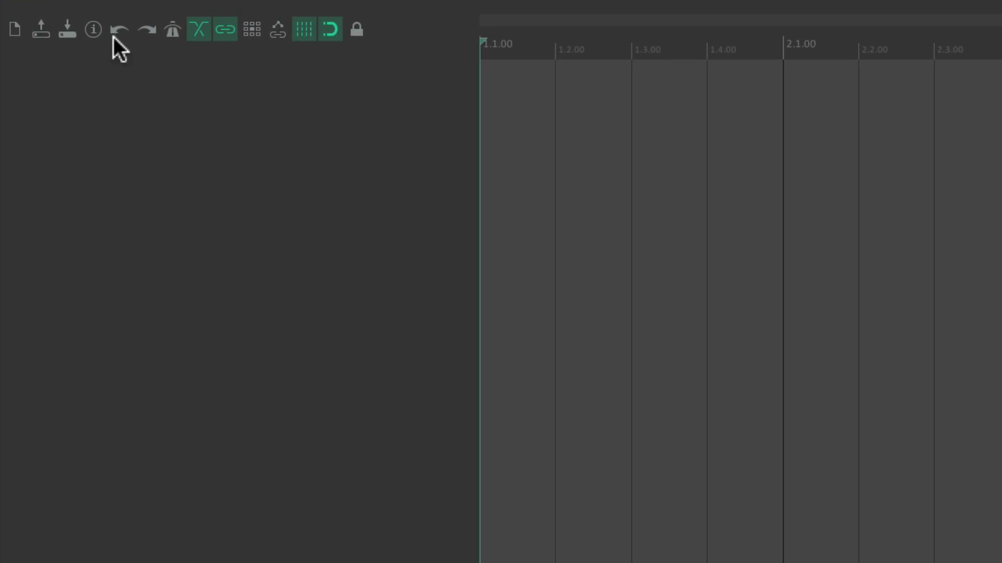
# Step: Open the project file Default Toolbar.RPP with FX offline (recovery mode)
pyautogui.click(47, 36)
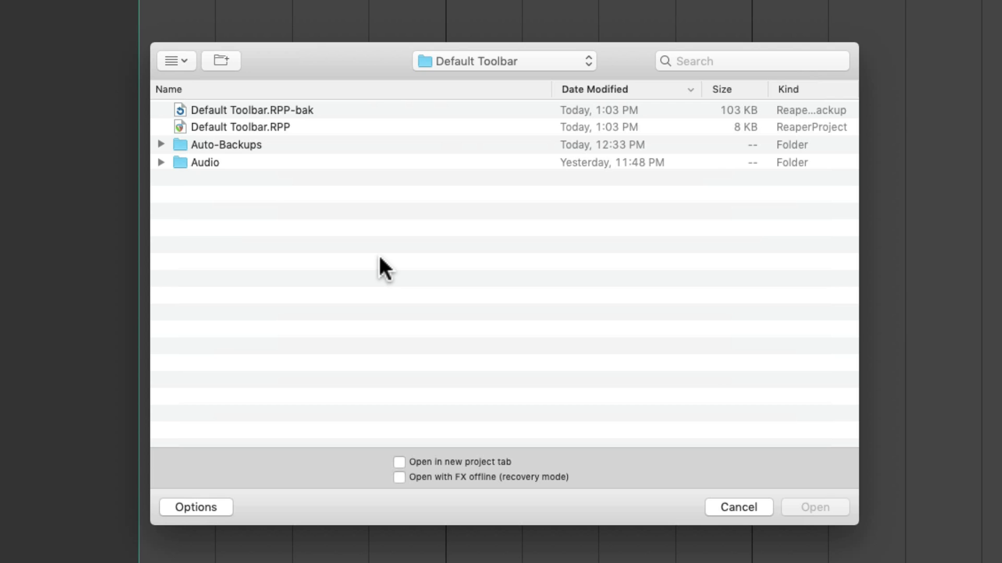
pyautogui.click(348, 129)
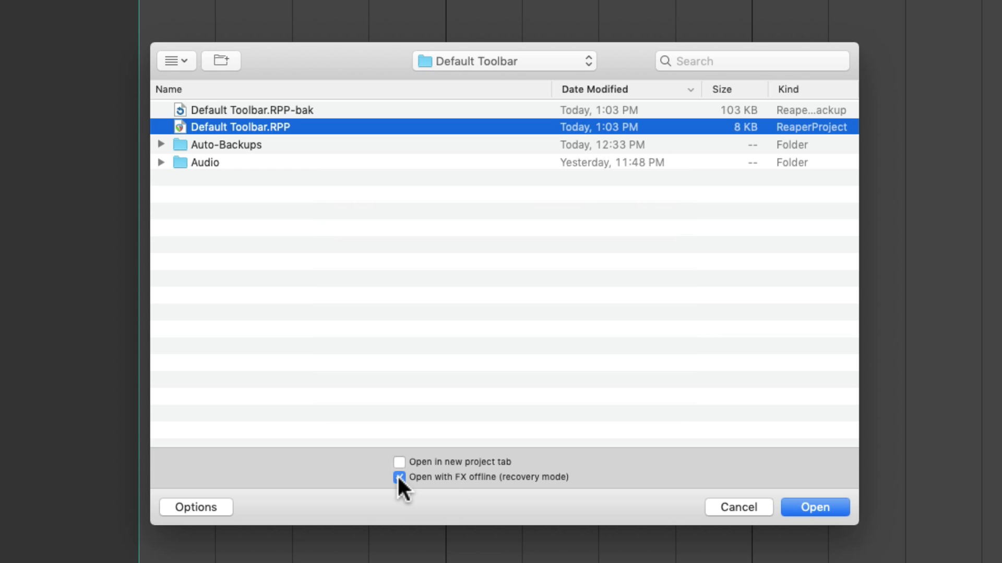
pyautogui.click(795, 509)
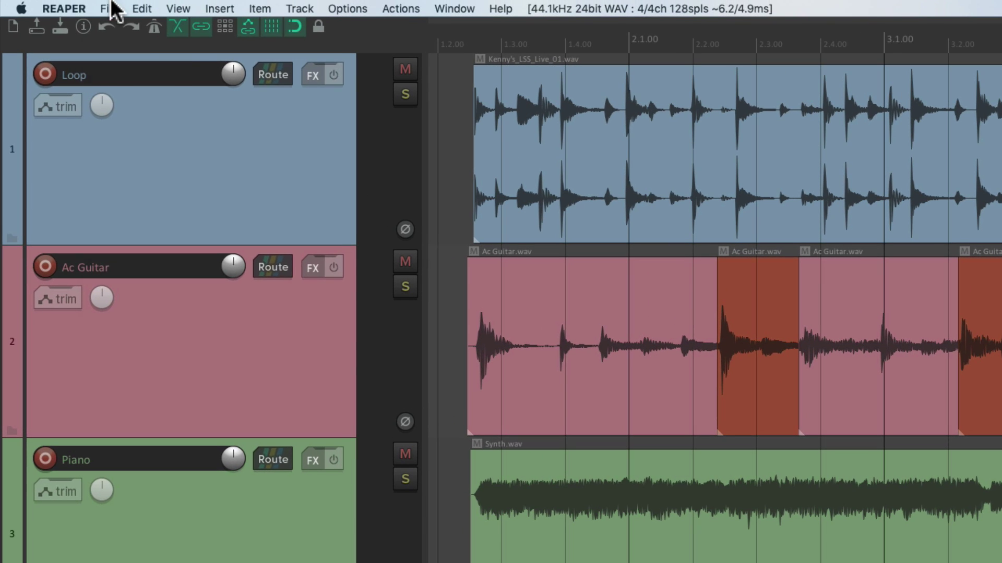
# Step: Save the current project
pyautogui.click(107, 8)
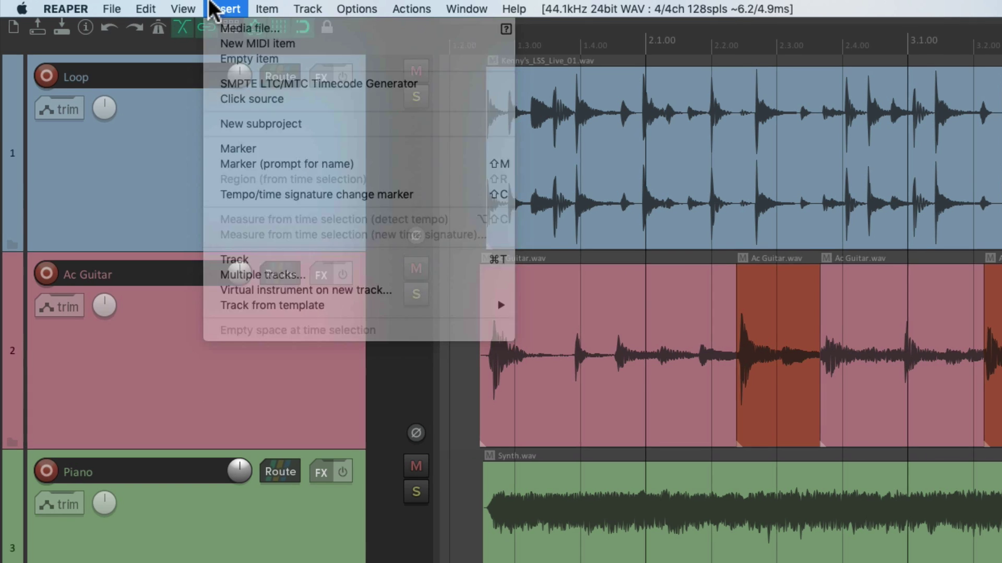
pyautogui.click(111, 8)
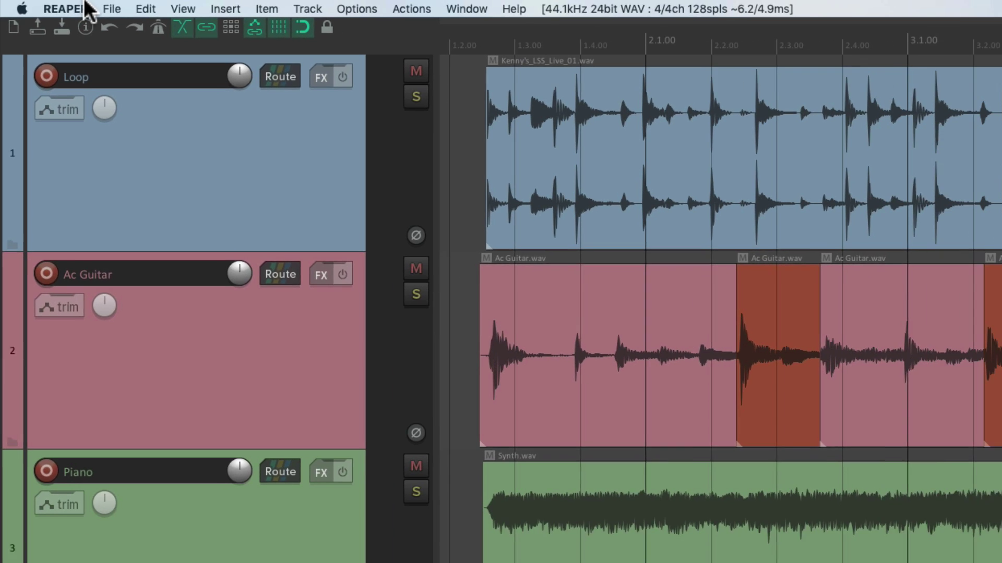
pyautogui.click(107, 9)
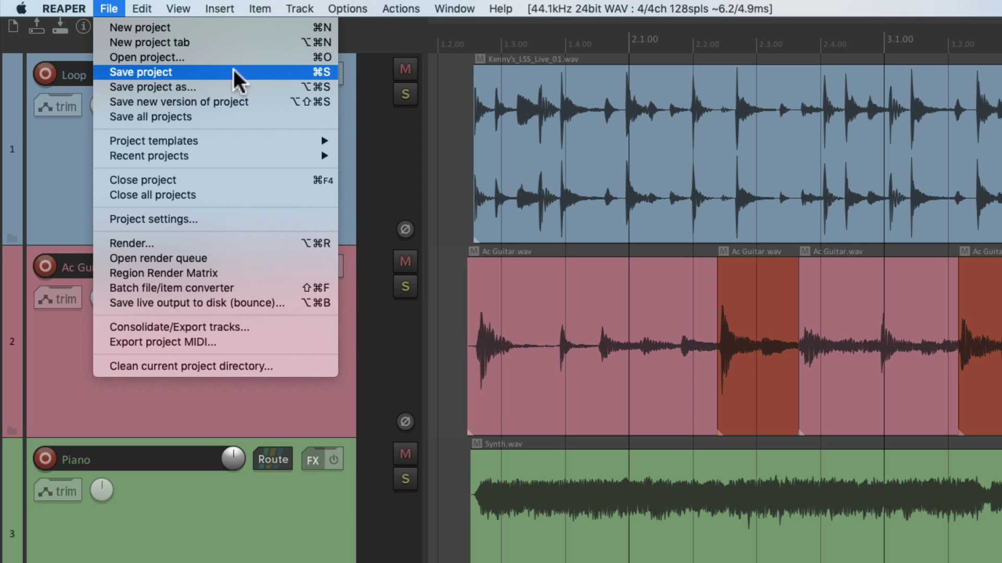
pyautogui.click(300, 74)
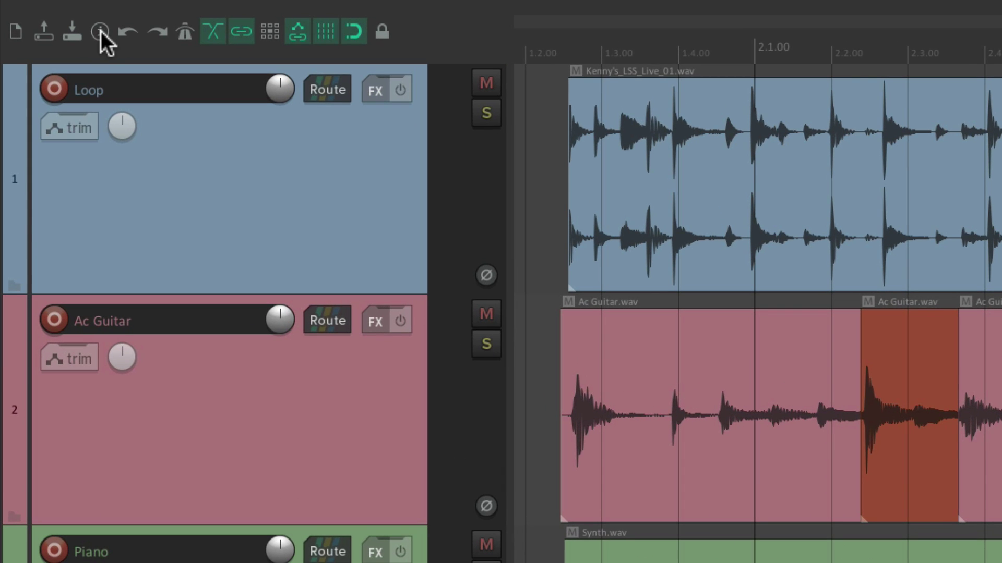
# Step: Review the general, media and video sections of the project settings, then close the settings dialog
pyautogui.click(101, 32)
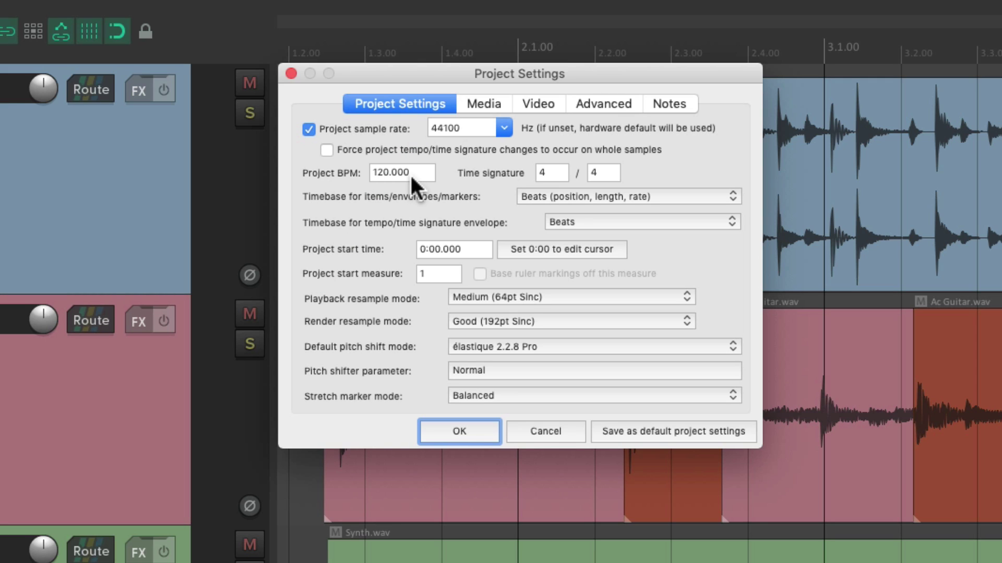
pyautogui.click(484, 107)
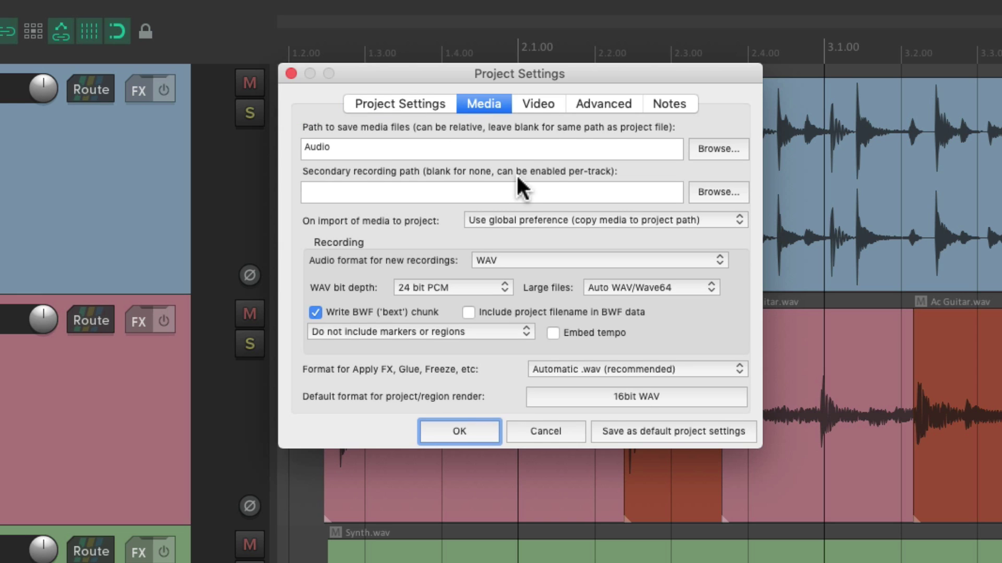
pyautogui.click(542, 107)
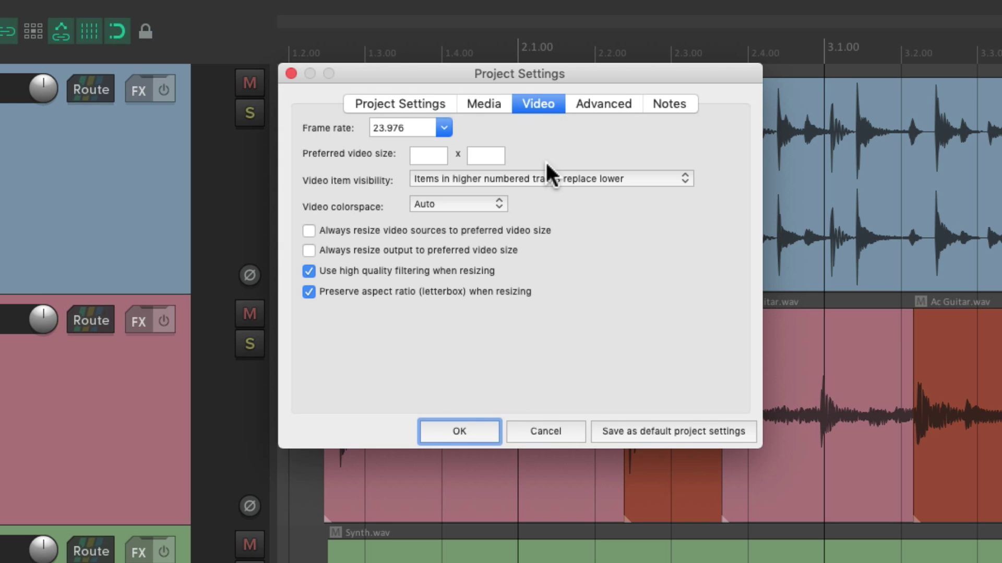
pyautogui.click(392, 106)
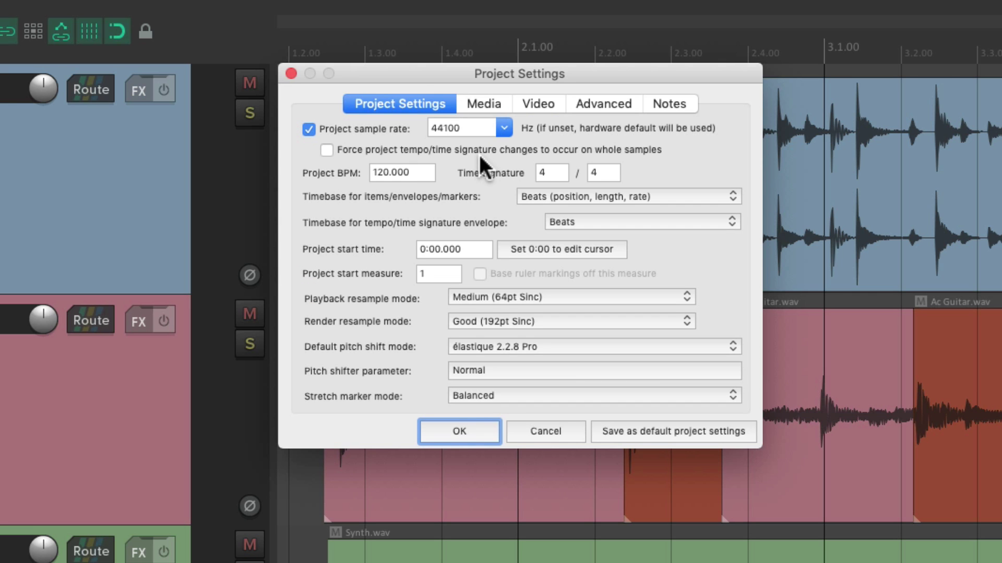
pyautogui.click(444, 436)
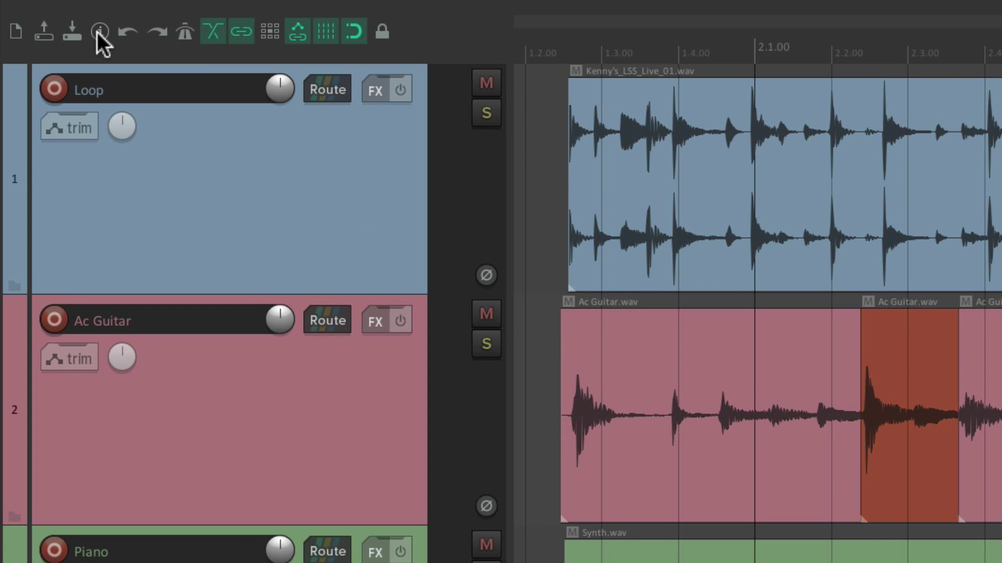
pyautogui.click(99, 31)
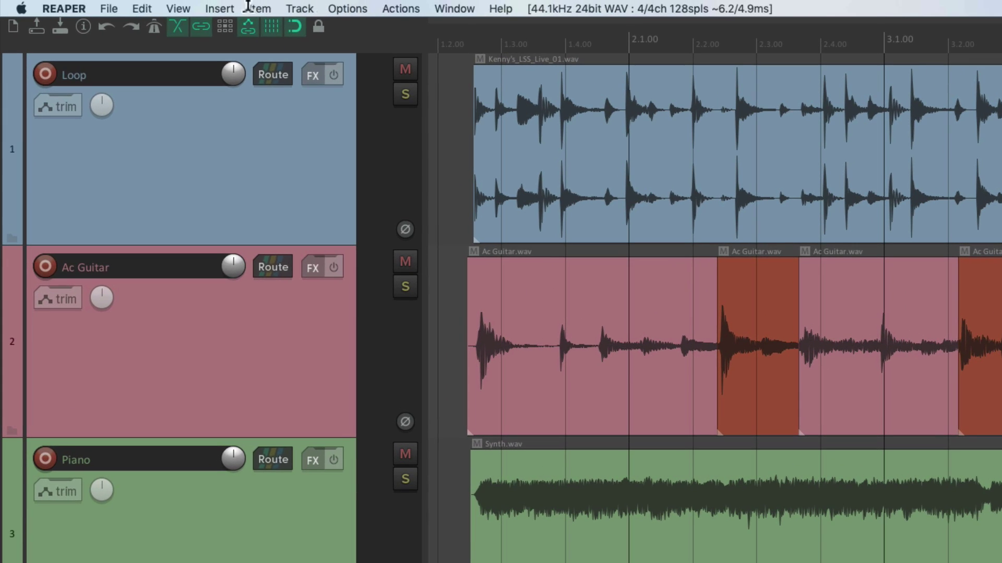
pyautogui.click(99, 9)
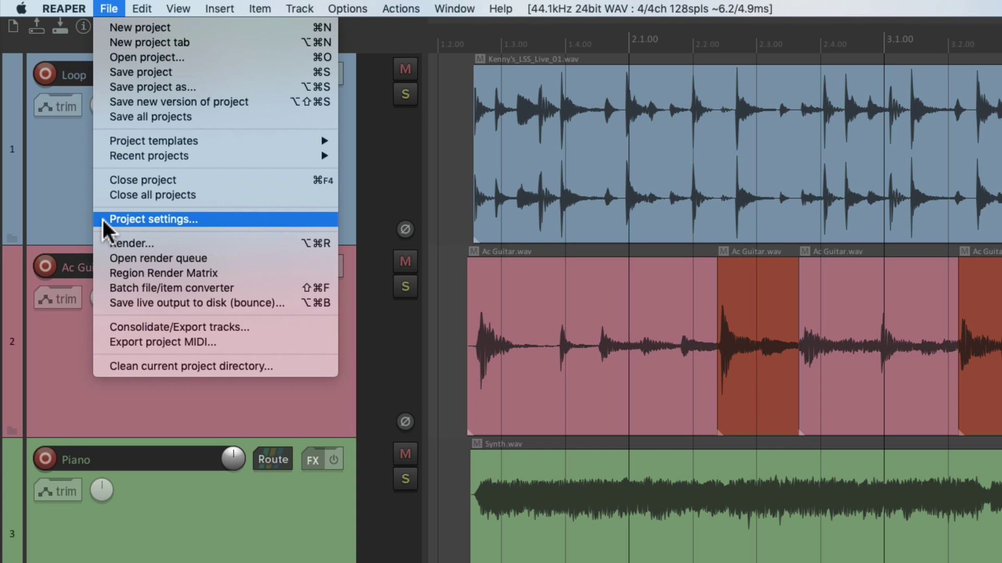
pyautogui.click(67, 200)
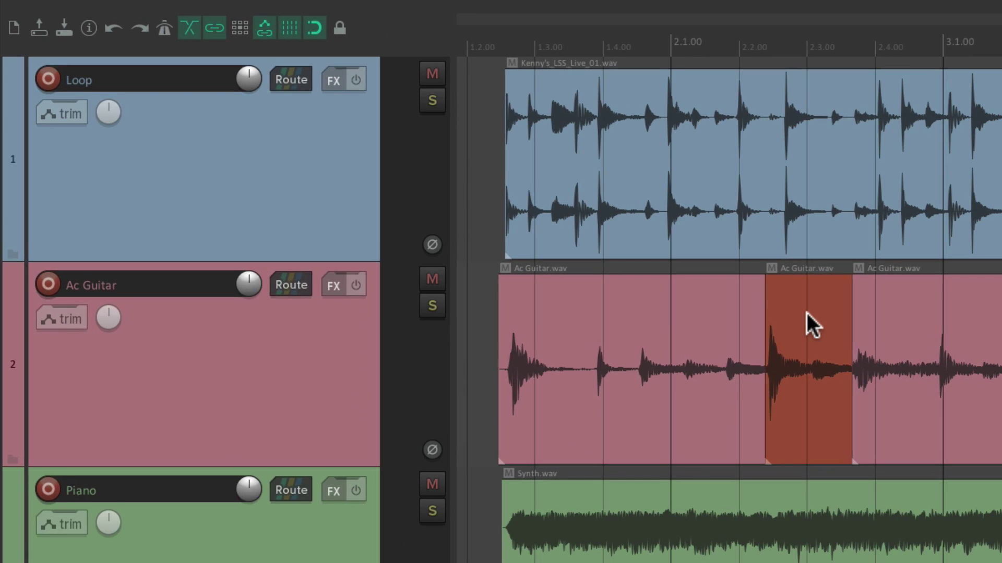
# Step: Delete the first red item on the Ac Guitar track and undo the deletion
pyautogui.click(906, 352)
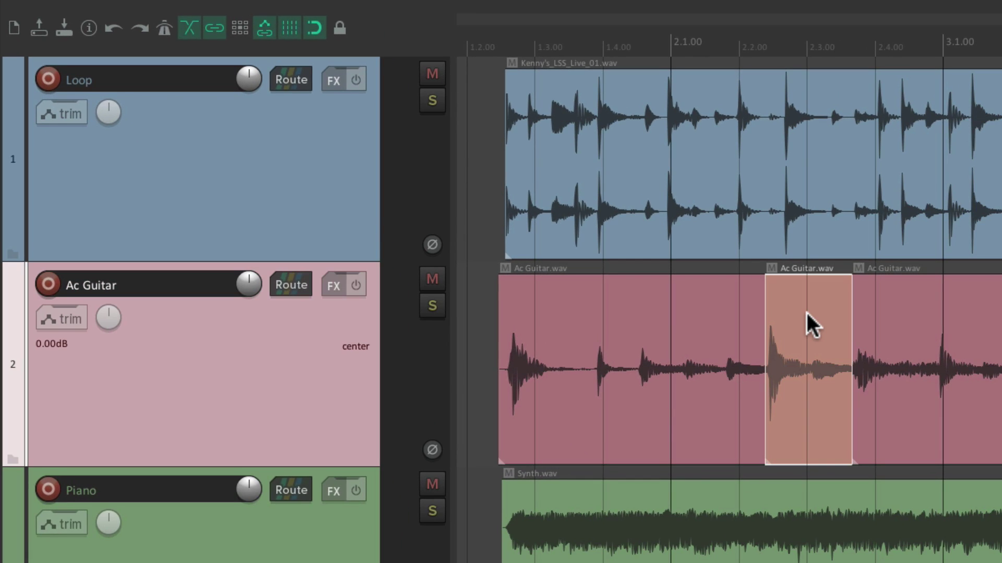
pyautogui.press('Delete')
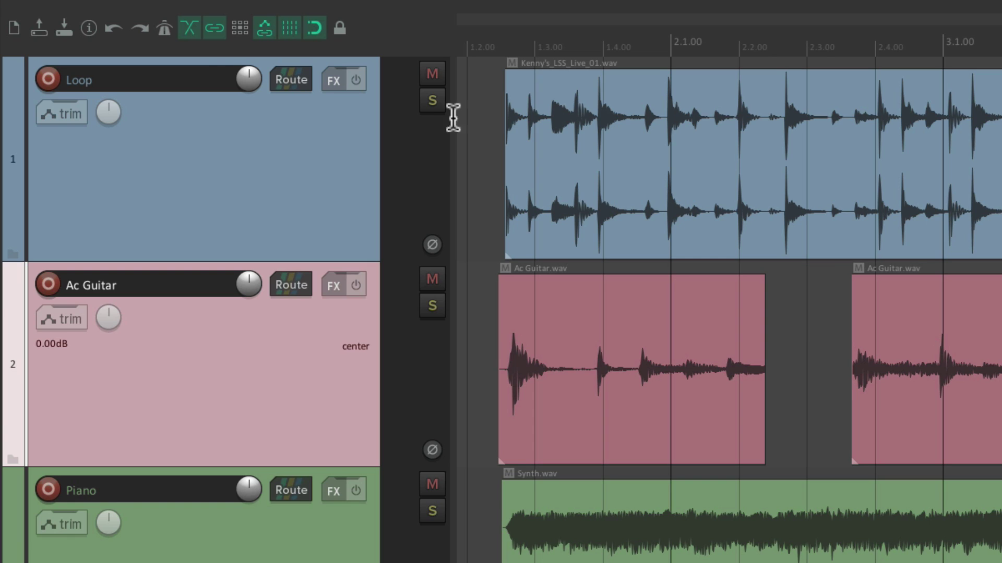
pyautogui.click(109, 29)
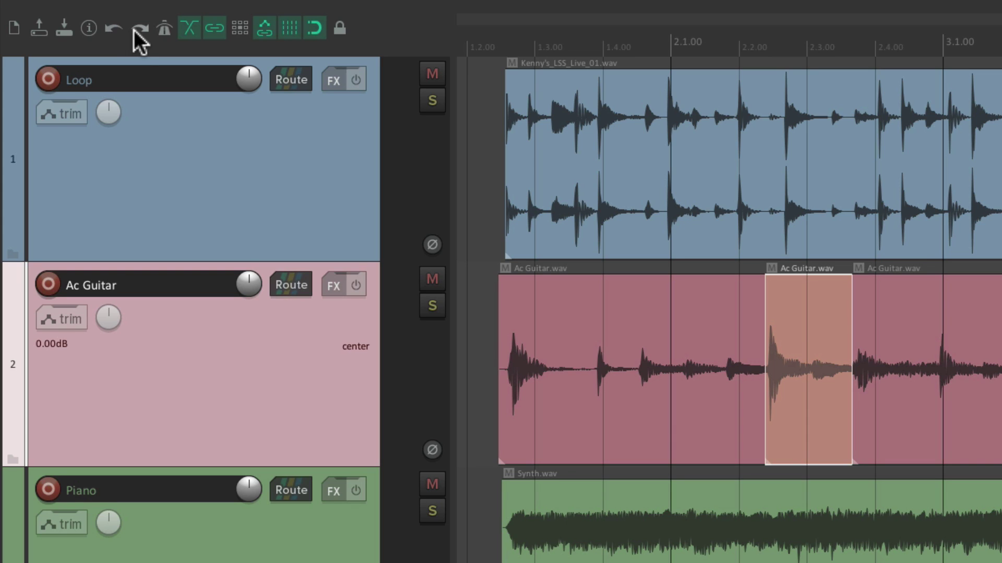
# Step: Redo and undo the deletion of the first red Ac Guitar item twice, ending on undo
pyautogui.click(138, 29)
pyautogui.click(114, 30)
pyautogui.click(139, 30)
pyautogui.click(112, 29)
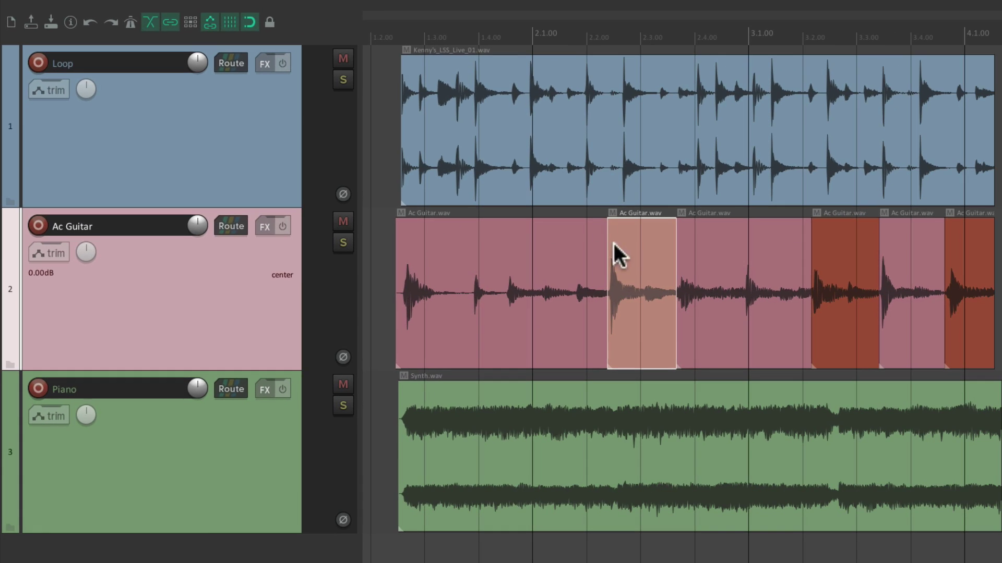
# Step: Delete the three red items on the Ac Guitar track one after another
pyautogui.press('Delete')
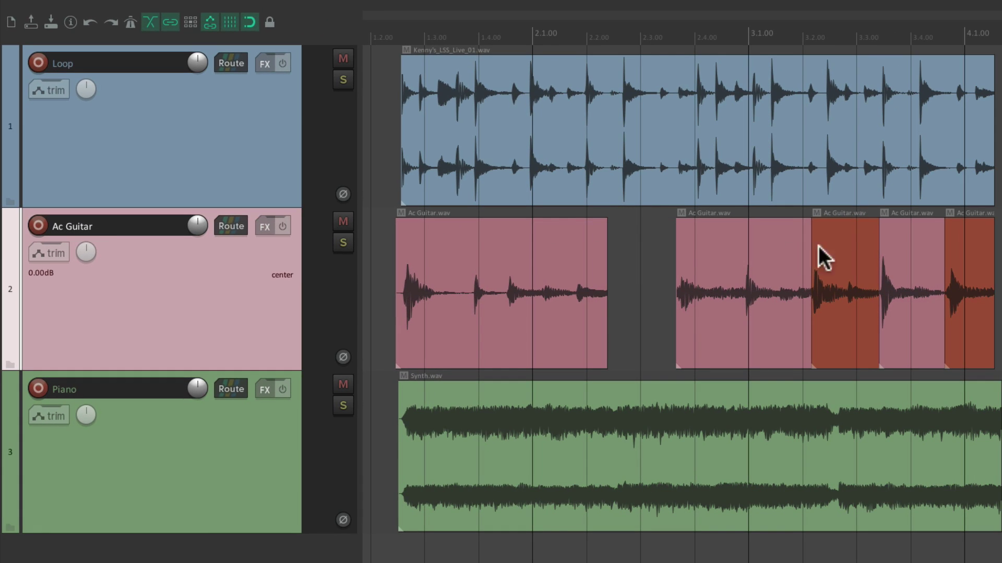
pyautogui.click(844, 246)
pyautogui.press('Delete')
pyautogui.click(965, 253)
pyautogui.press('Delete')
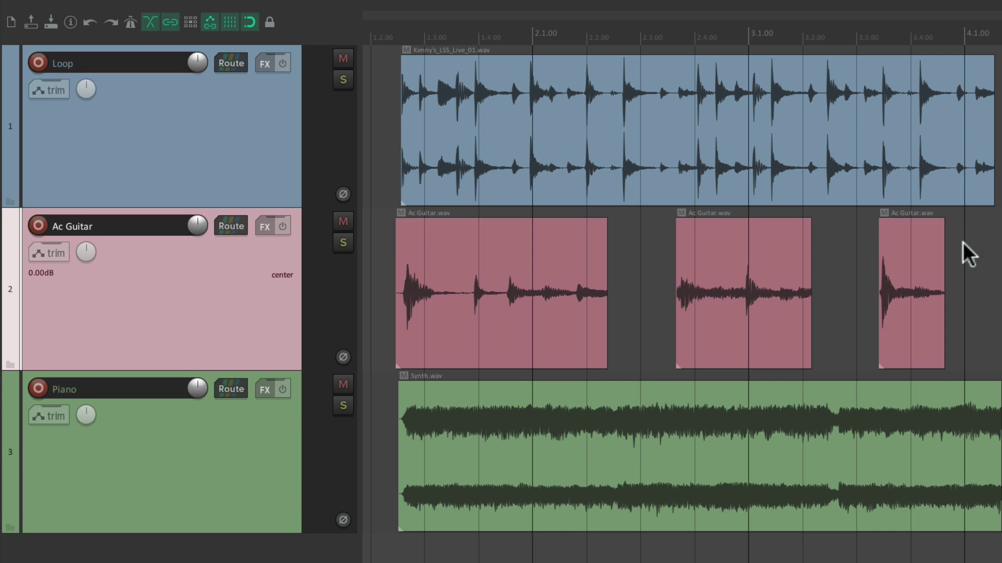
# Step: Undo the three Ac Guitar item deletions one by one and redo all three
pyautogui.click(89, 23)
pyautogui.click(89, 22)
pyautogui.click(89, 23)
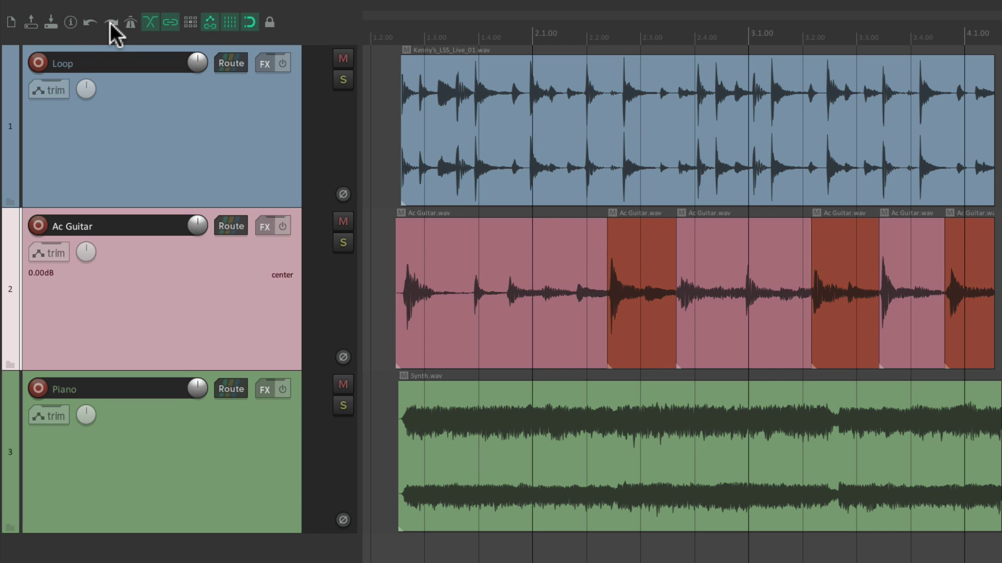
pyautogui.click(111, 24)
pyautogui.click(110, 24)
pyautogui.click(111, 24)
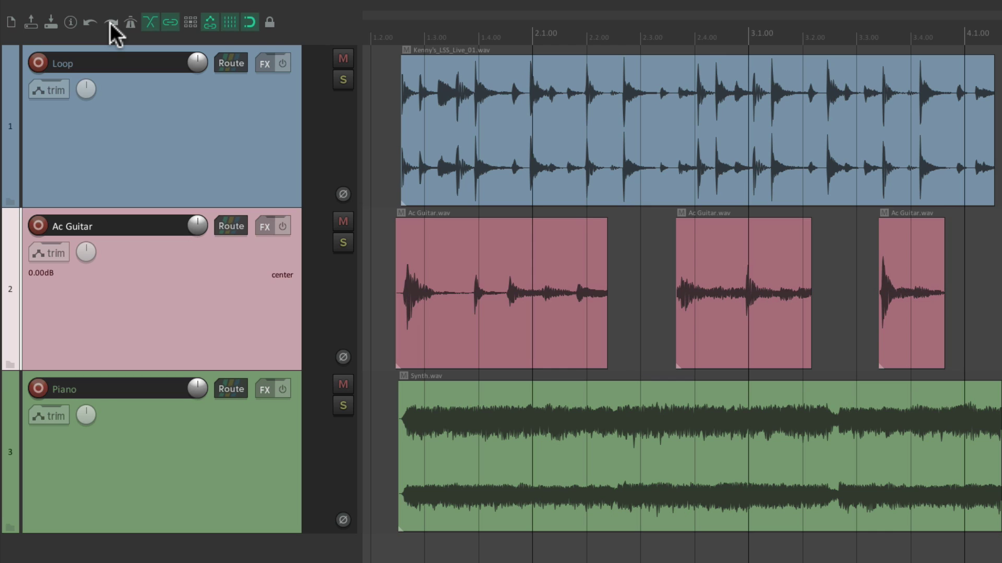
# Step: Undo the three redone item deletions on the Ac Guitar track
pyautogui.click(90, 23)
pyautogui.click(90, 24)
pyautogui.click(90, 23)
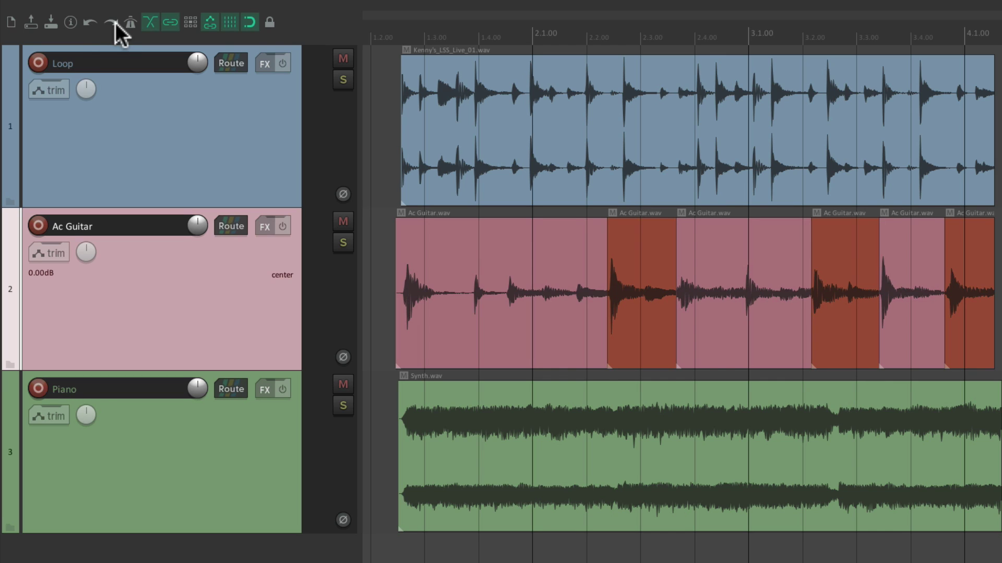
# Step: Open the undo history and step through the three Delete items states from newest to oldest
pyautogui.rightClick(111, 23)
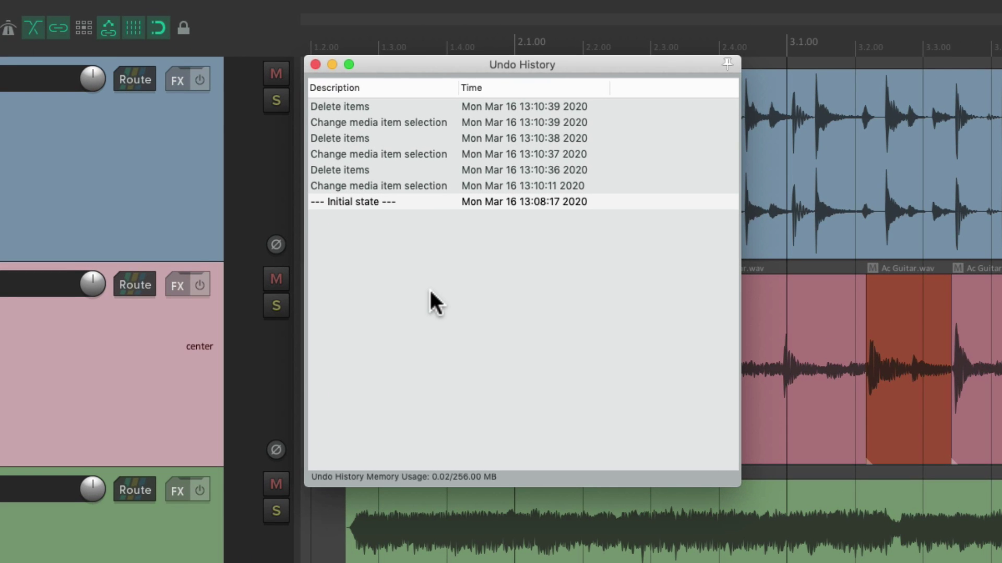
pyautogui.click(524, 104)
pyautogui.click(534, 138)
pyautogui.click(540, 170)
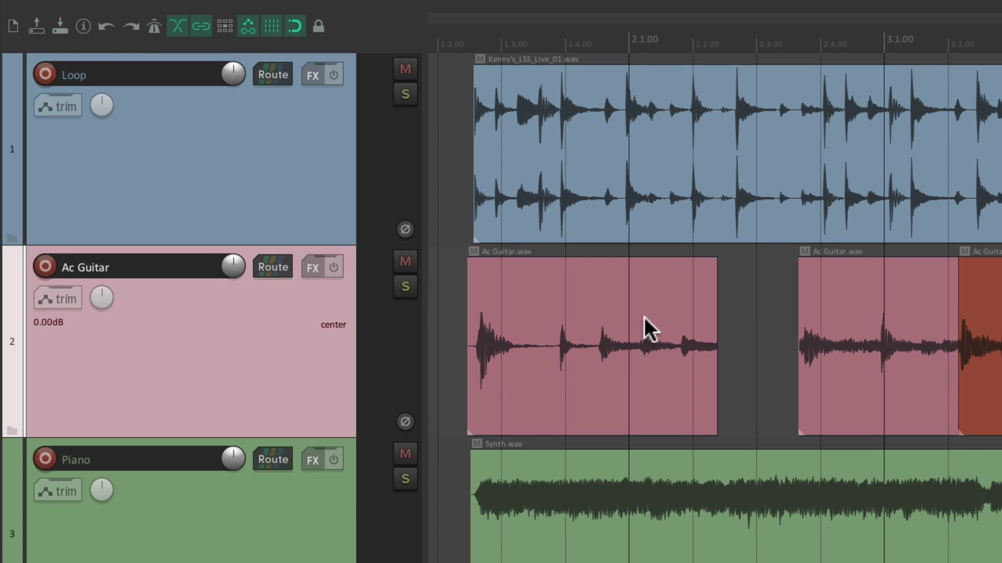
# Step: Undo the deletion of the first red Ac Guitar item
pyautogui.moveTo(208, 4)
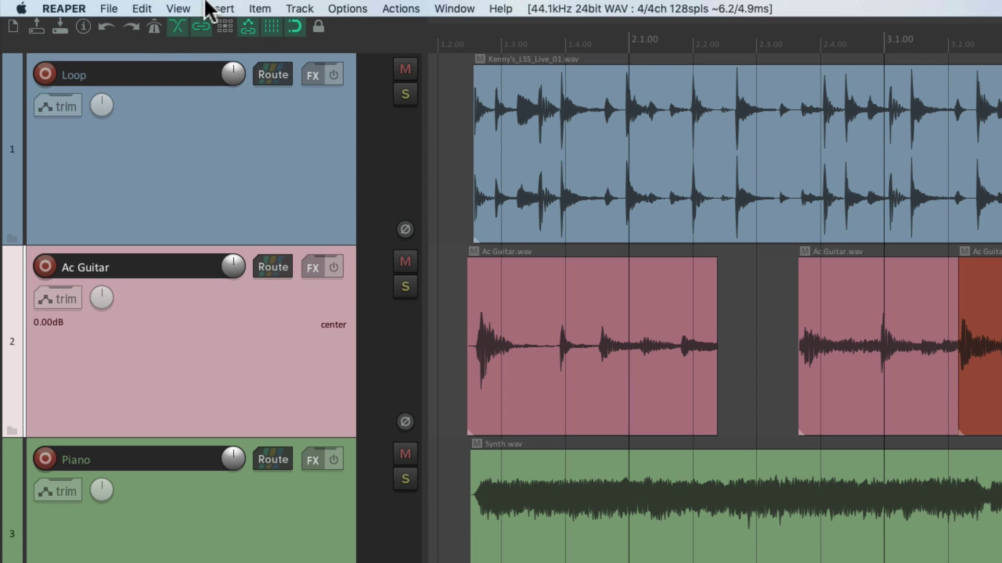
pyautogui.click(146, 8)
pyautogui.press('super+z')
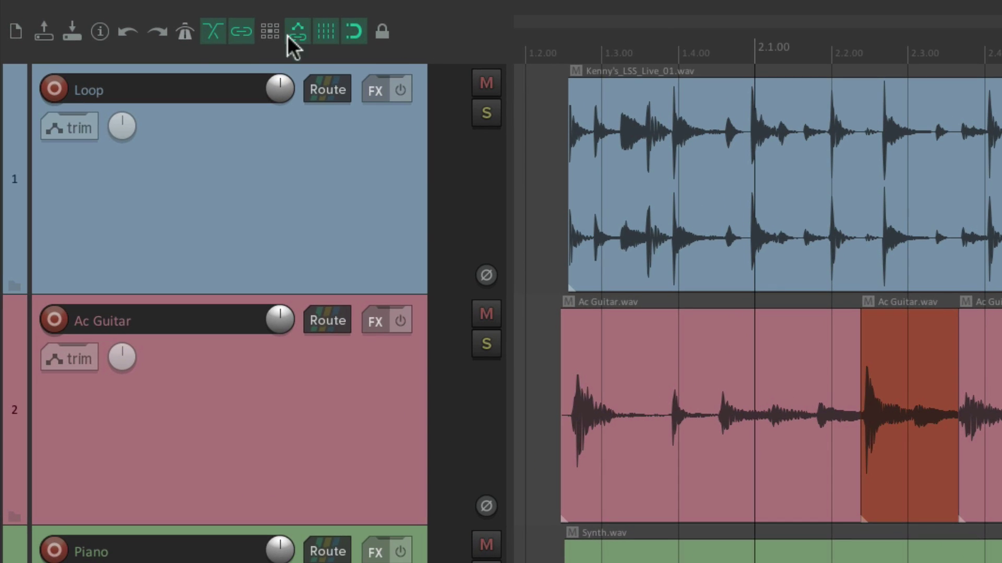
# Step: Open the metronome and pre-roll settings and enable the metronome
pyautogui.rightClick(189, 36)
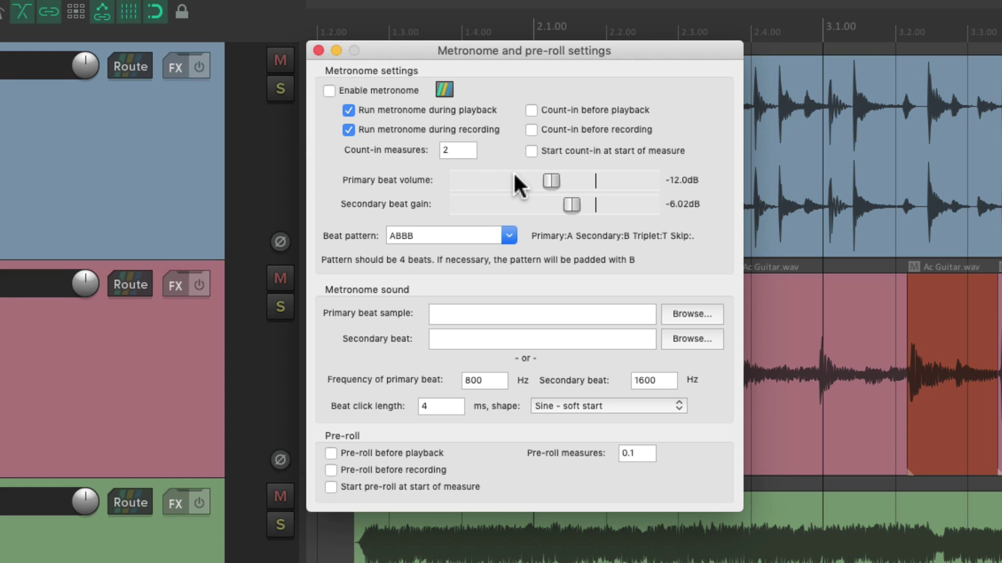
pyautogui.click(329, 91)
pyautogui.click(330, 91)
pyautogui.click(329, 91)
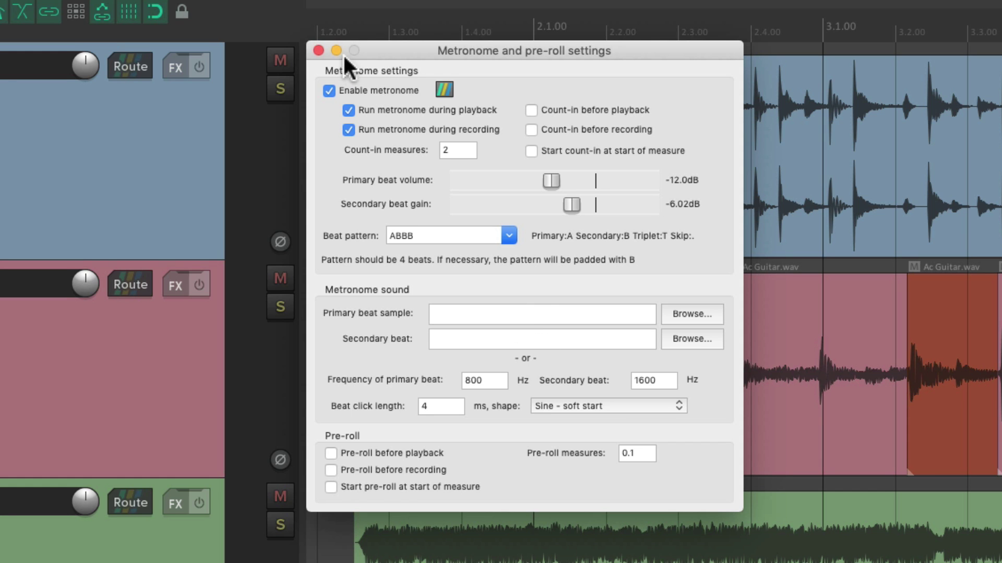
# Step: Close the metronome and pre-roll settings and check the metronome entries among the general options
pyautogui.click(318, 50)
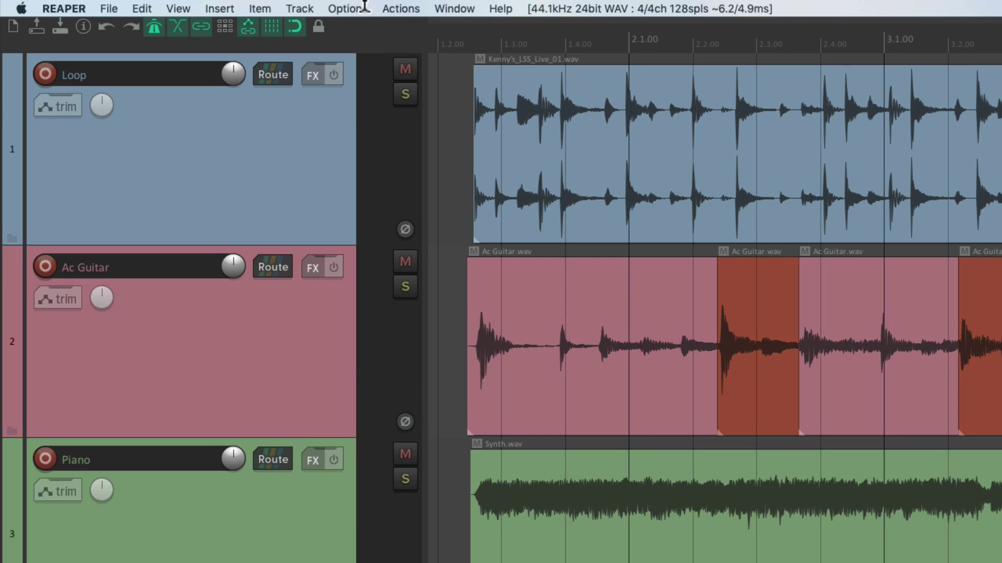
pyautogui.click(358, 7)
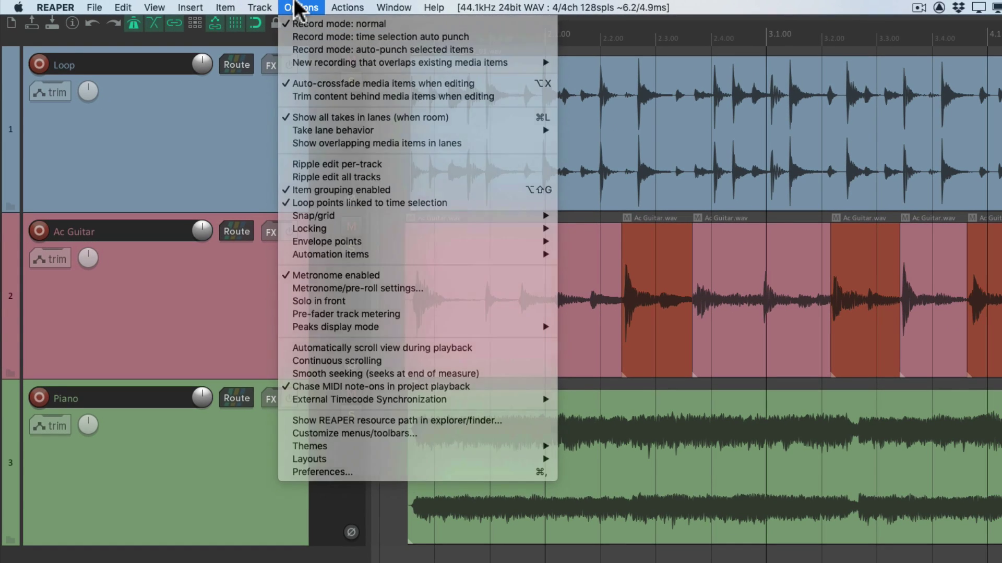
pyautogui.click(348, 9)
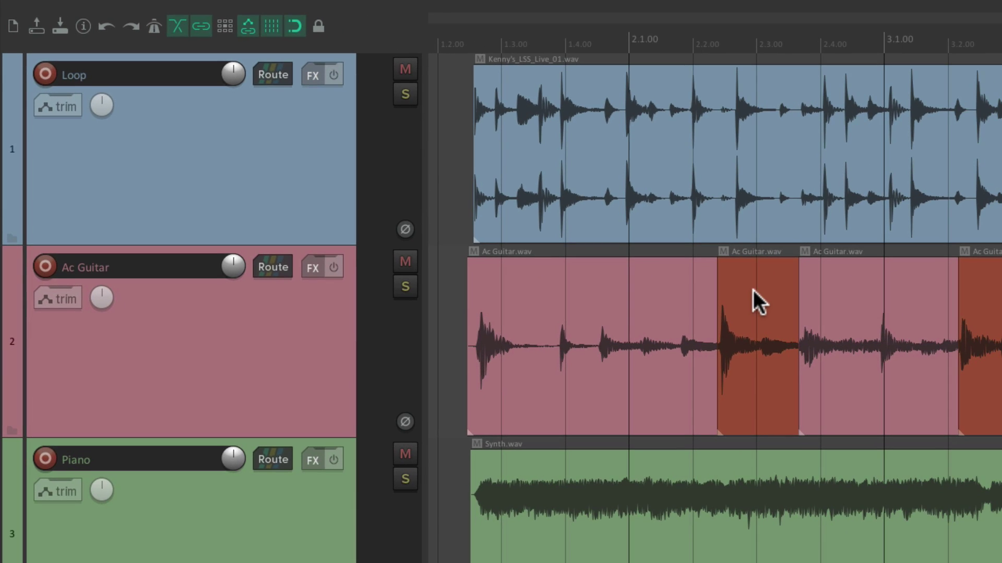
# Step: Move the first red Ac Guitar item earlier to overlap the preceding item with auto-crossfade on, and undo the move
pyautogui.click(759, 301)
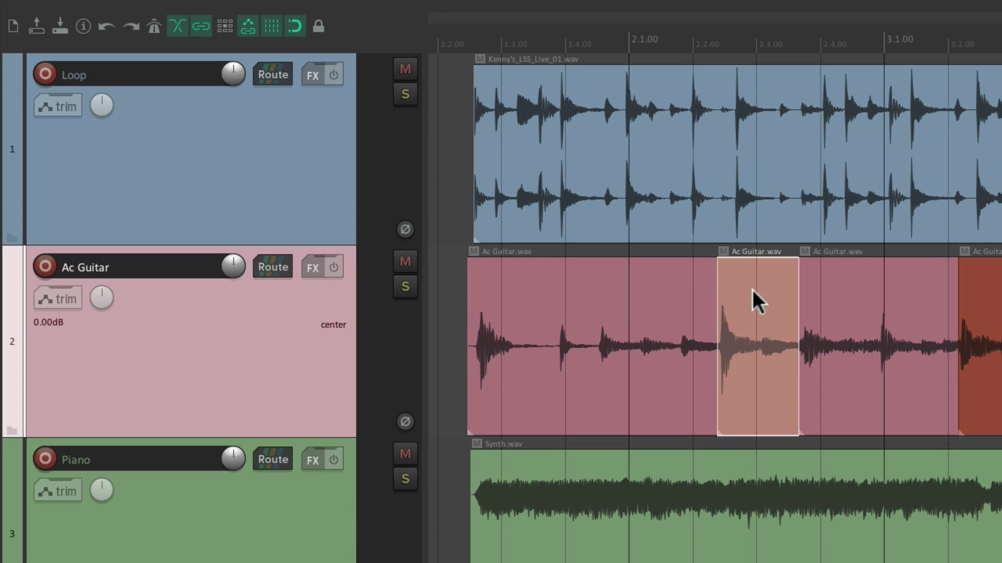
pyautogui.moveTo(745, 286); pyautogui.dragTo(703, 308)
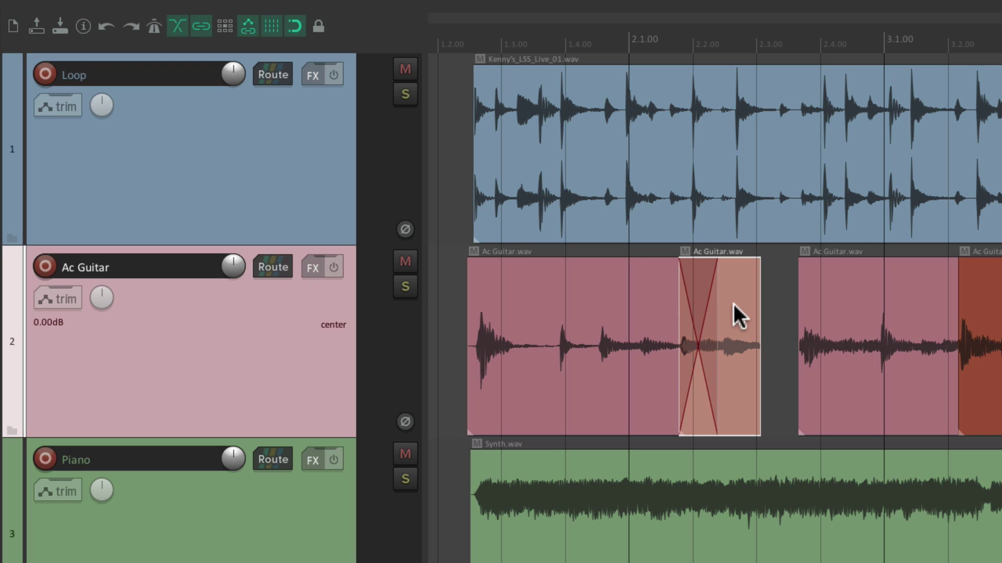
pyautogui.hotkey('ctrl', 'z')
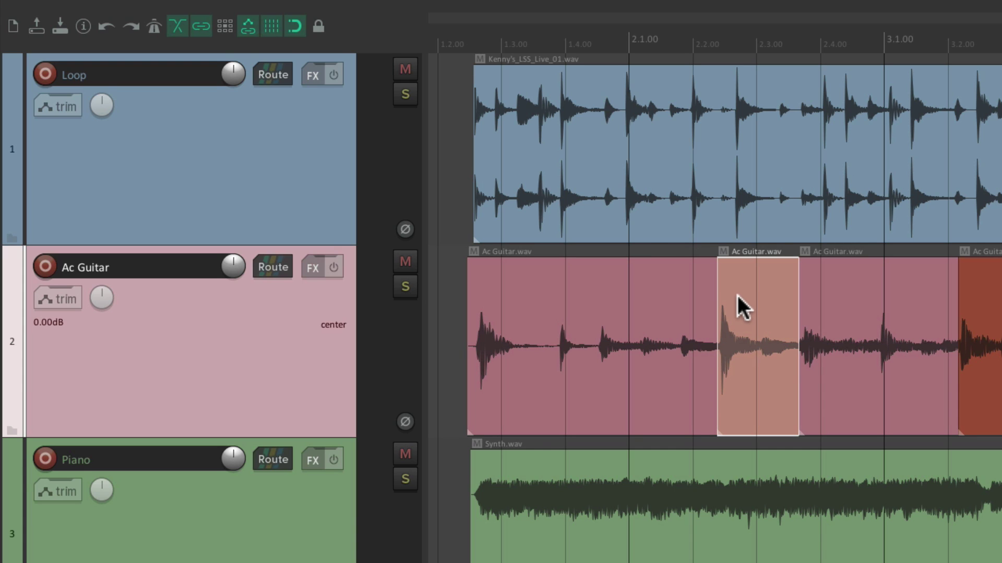
# Step: Turn off auto-crossfade and try moving the first red Ac Guitar item over the end of the preceding item
pyautogui.click(178, 26)
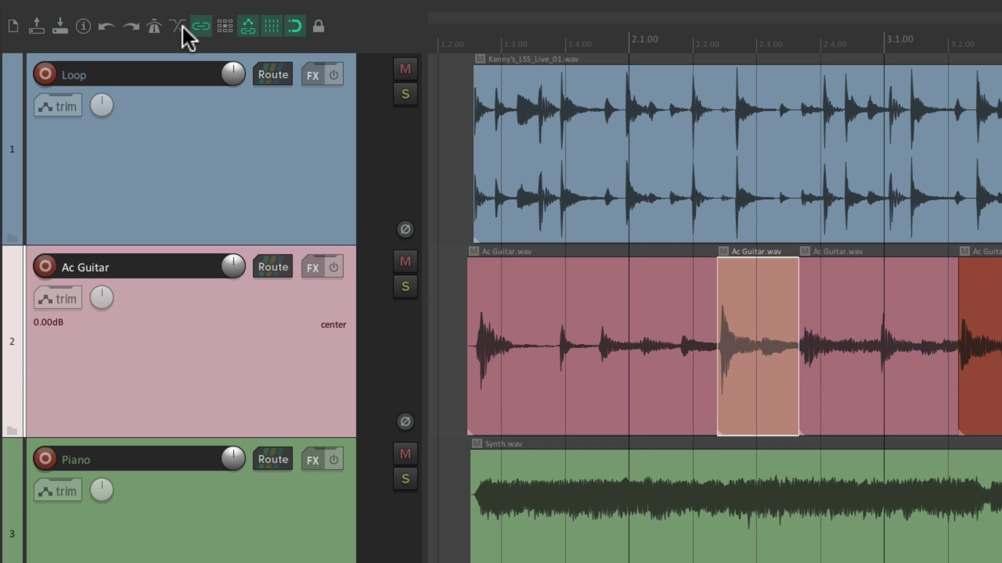
pyautogui.moveTo(749, 284); pyautogui.dragTo(704, 286)
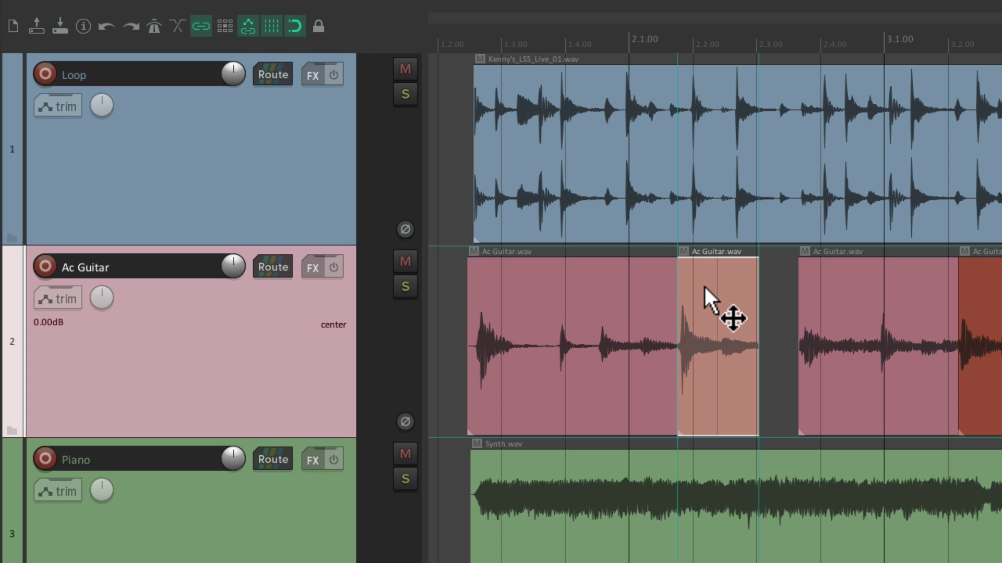
pyautogui.rightClick(704, 287)
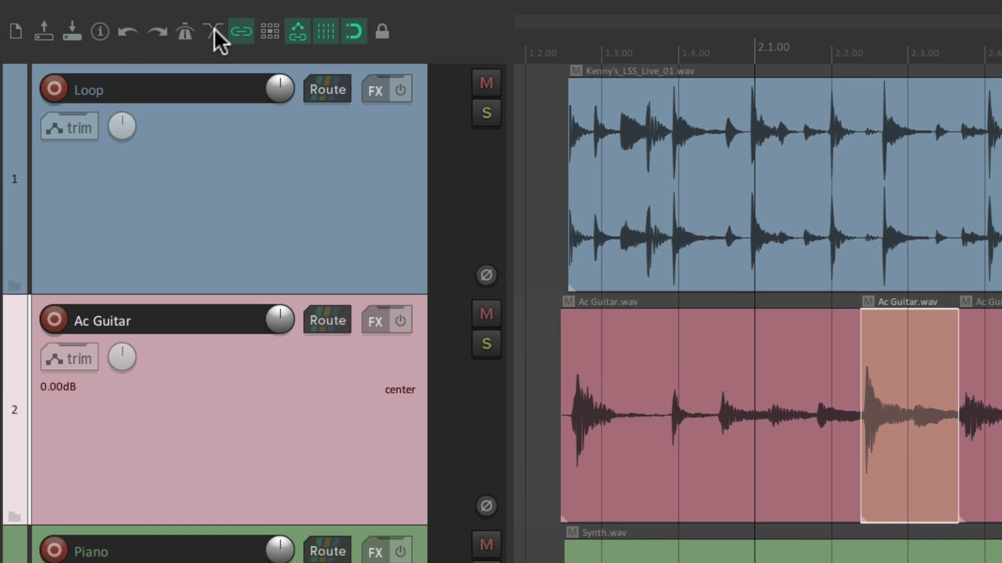
# Step: Re-enable auto-crossfade for media items when editing and test it by overlapping the first red Ac Guitar item, undoing the move
pyautogui.rightClick(214, 29)
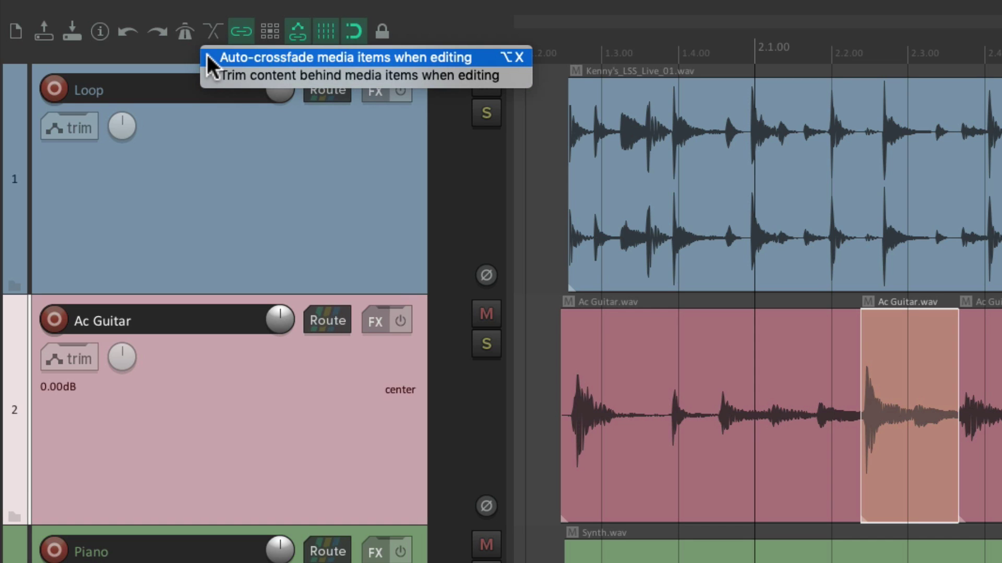
pyautogui.click(207, 55)
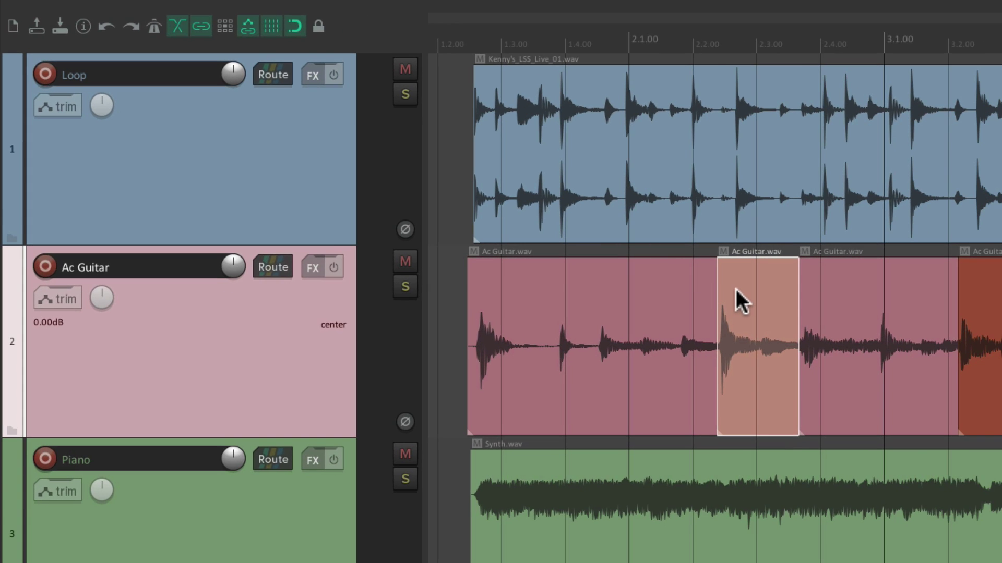
pyautogui.moveTo(737, 297); pyautogui.dragTo(688, 330)
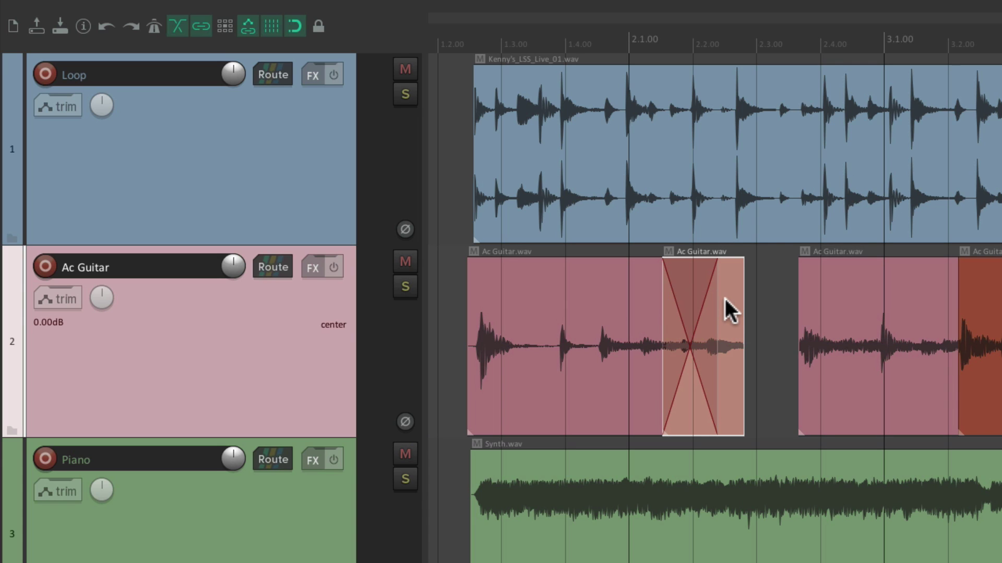
pyautogui.hotkey('ctrl', 'z')
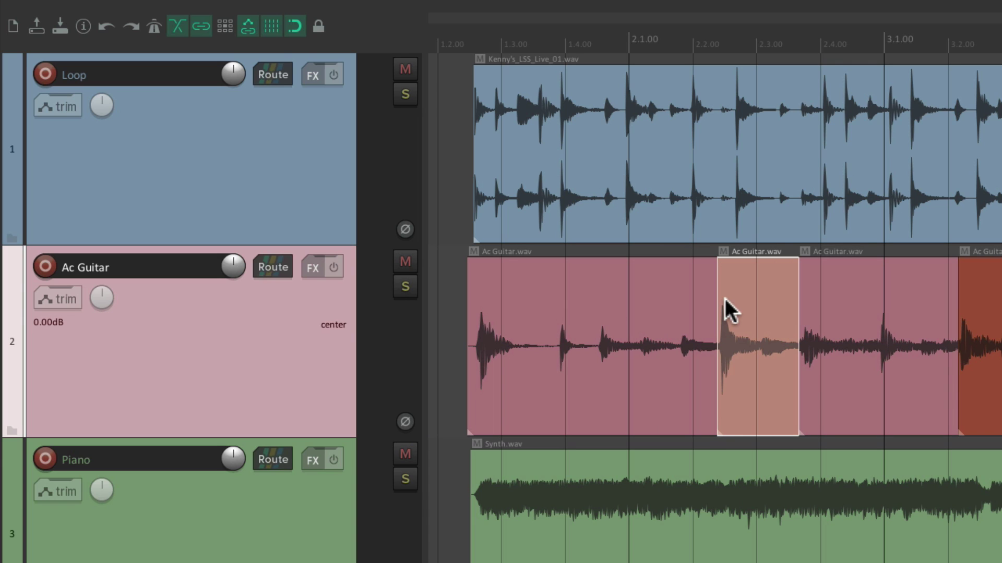
# Step: Switch auto-crossfade off to test the same item overlap, undo the move, and switch auto-crossfade back on
pyautogui.click(176, 25)
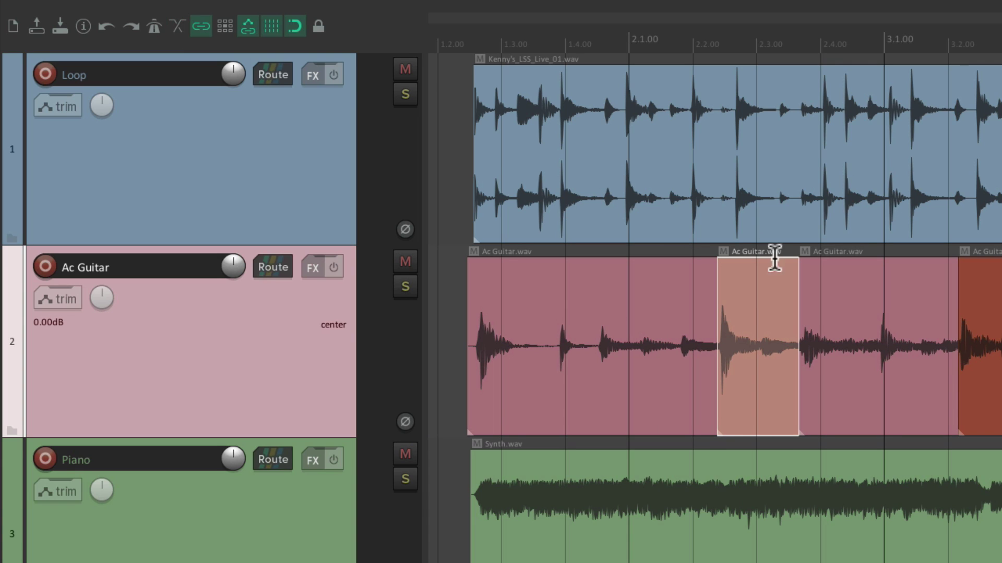
pyautogui.moveTo(747, 293); pyautogui.dragTo(688, 301)
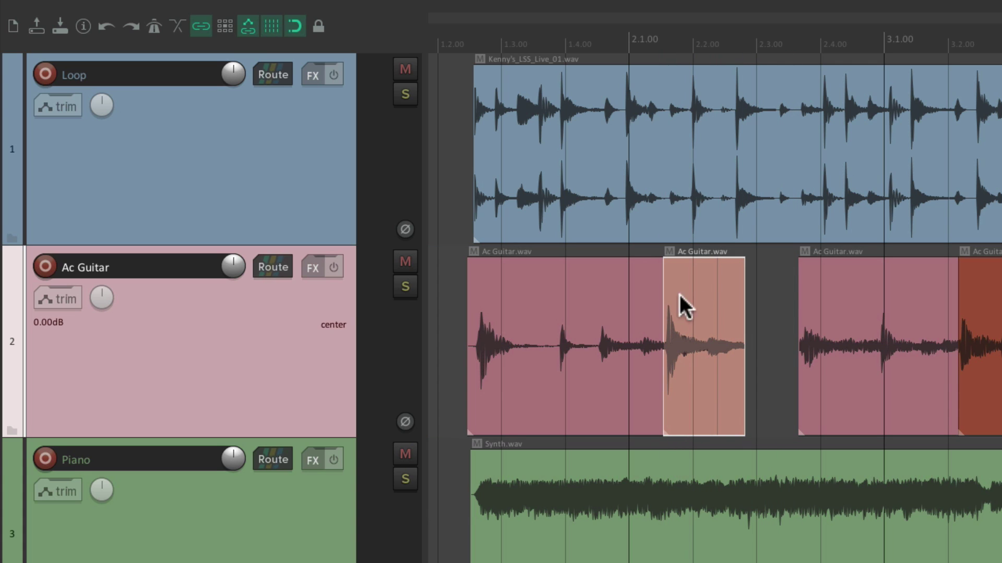
pyautogui.hotkey('ctrl', 'z')
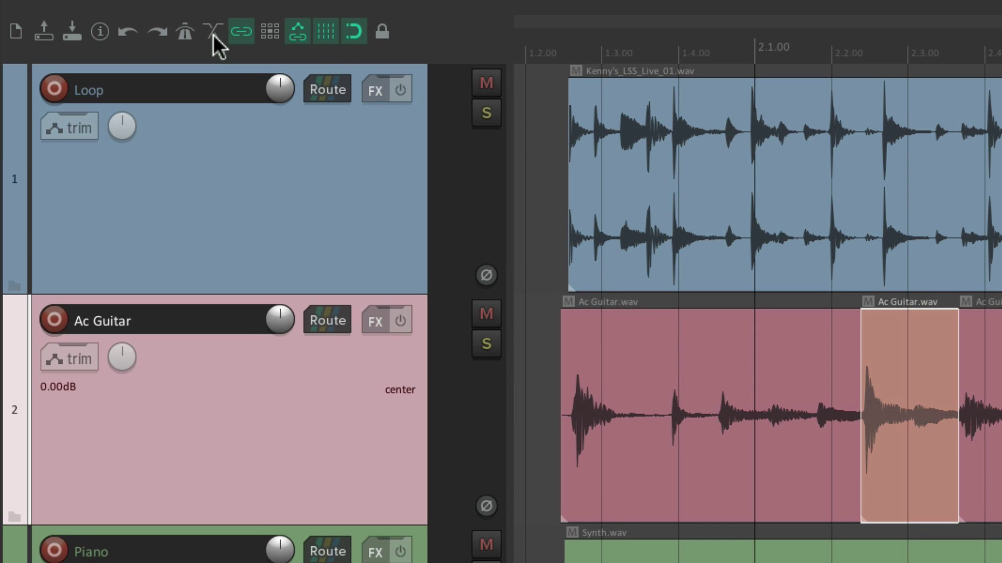
pyautogui.click(213, 32)
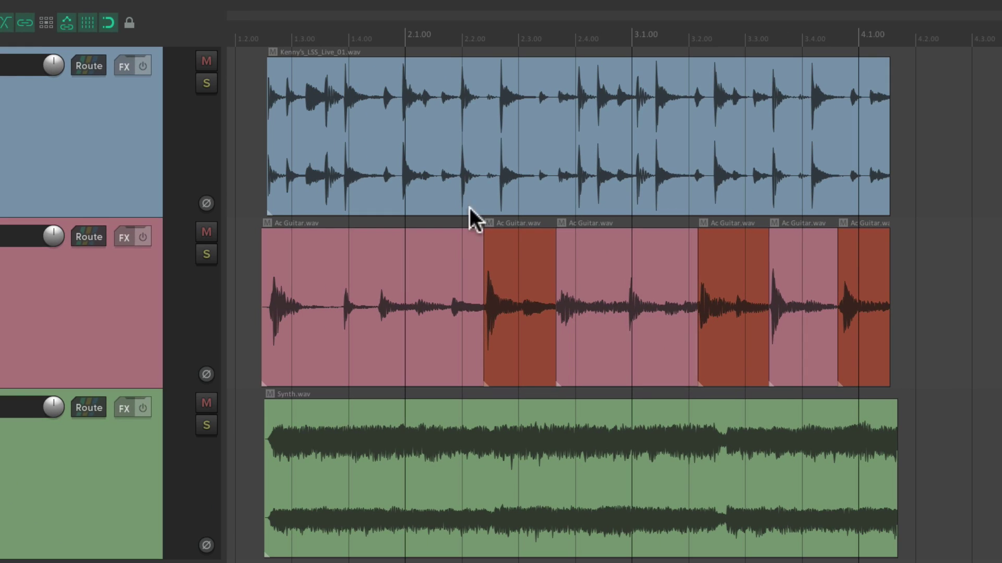
# Step: Select the three red Ac Guitar items, group them, and try moving them together
pyautogui.click(874, 333)
pyautogui.keyDown('ctrl'); pyautogui.click(716, 257); pyautogui.keyUp('ctrl')
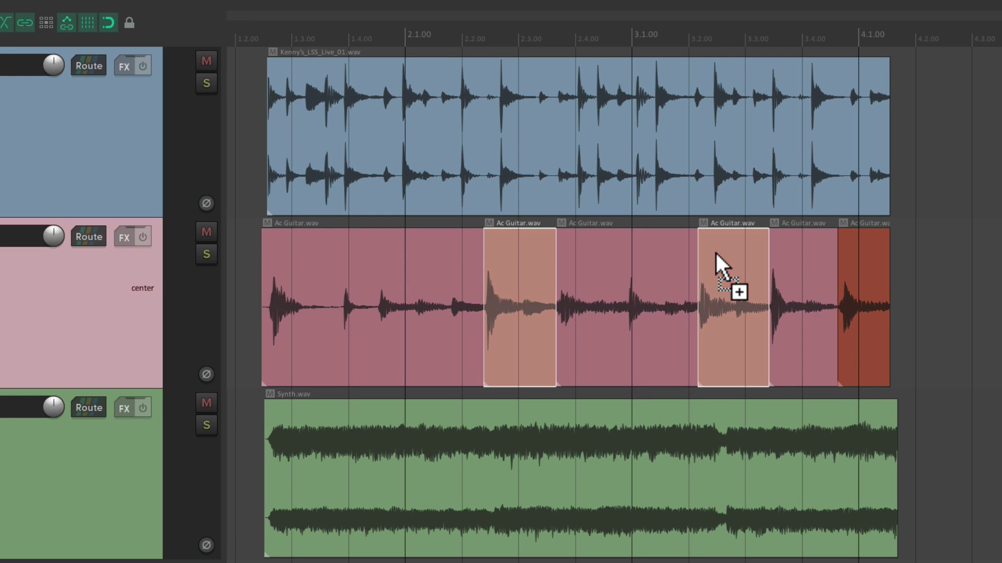
pyautogui.keyDown('ctrl'); pyautogui.click(850, 251); pyautogui.keyUp('ctrl')
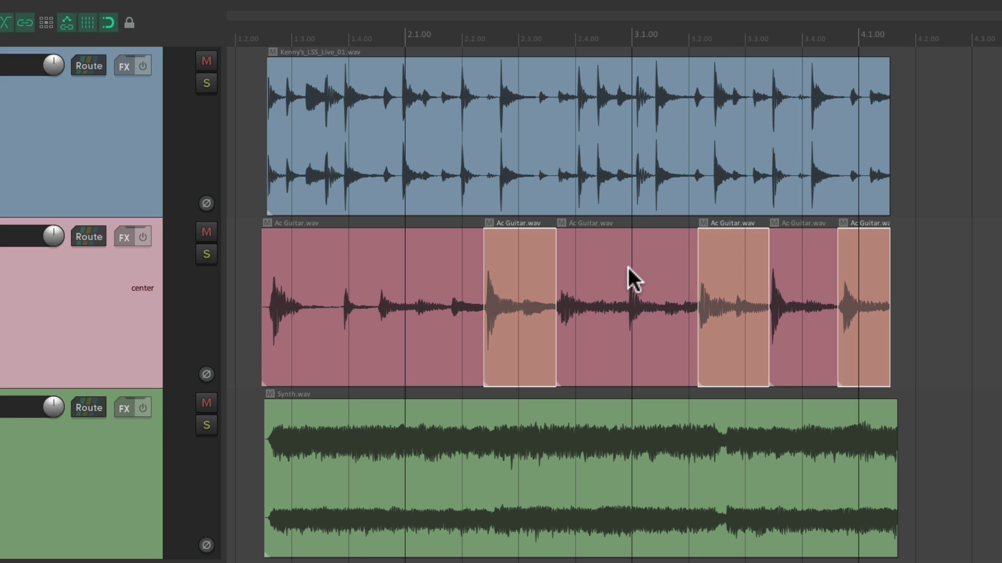
pyautogui.hotkey('ctrl', 'g')
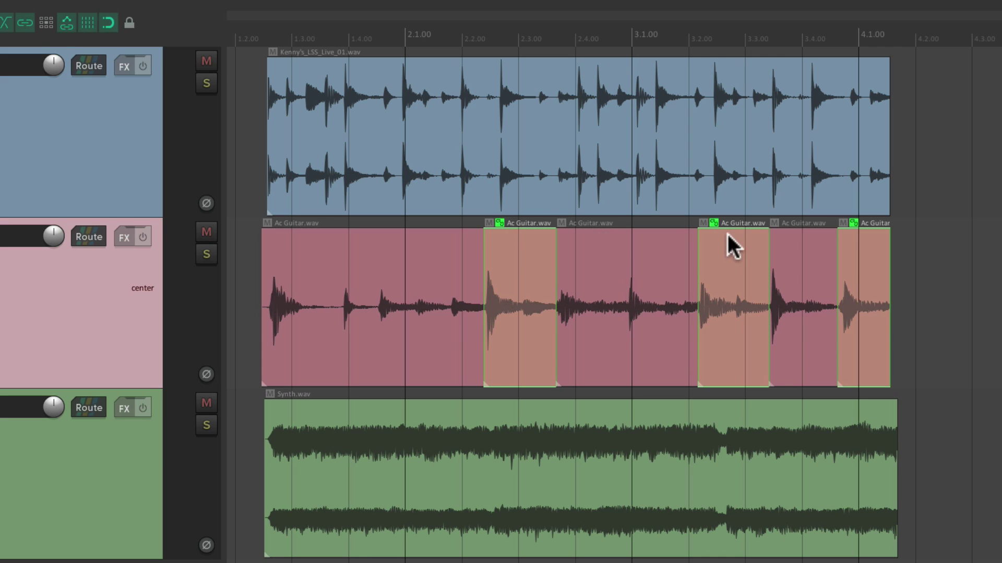
pyautogui.moveTo(501, 275); pyautogui.dragTo(508, 293)
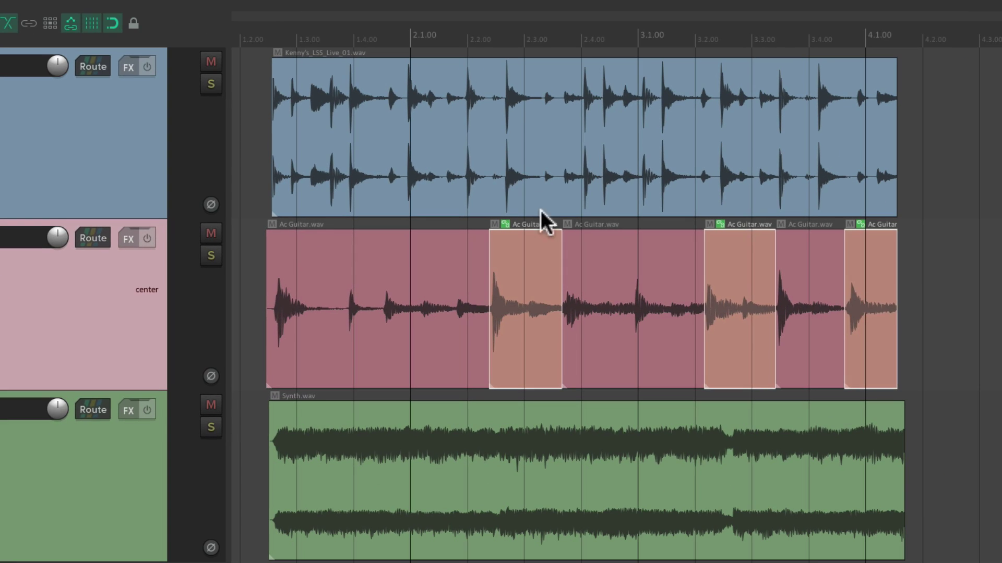
# Step: With item grouping disabled, select the red Ac Guitar items one at a time, ending on the first
pyautogui.click(903, 385)
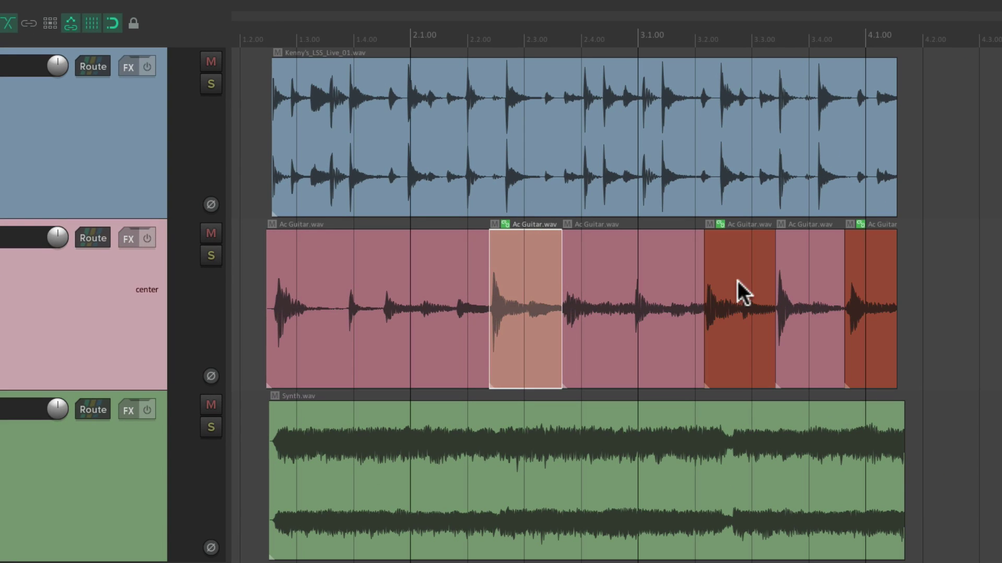
pyautogui.click(743, 292)
pyautogui.click(867, 265)
pyautogui.click(750, 265)
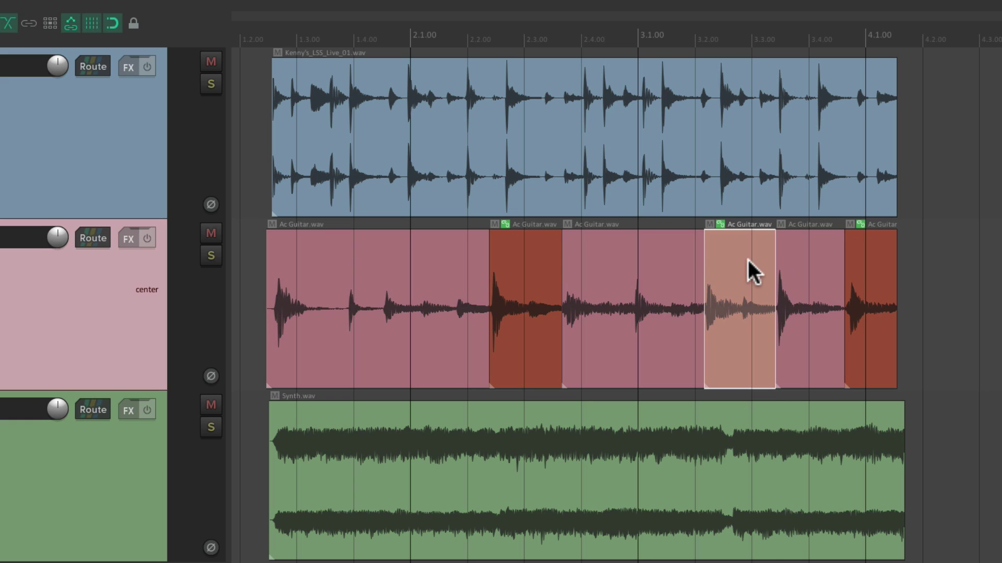
pyautogui.click(540, 249)
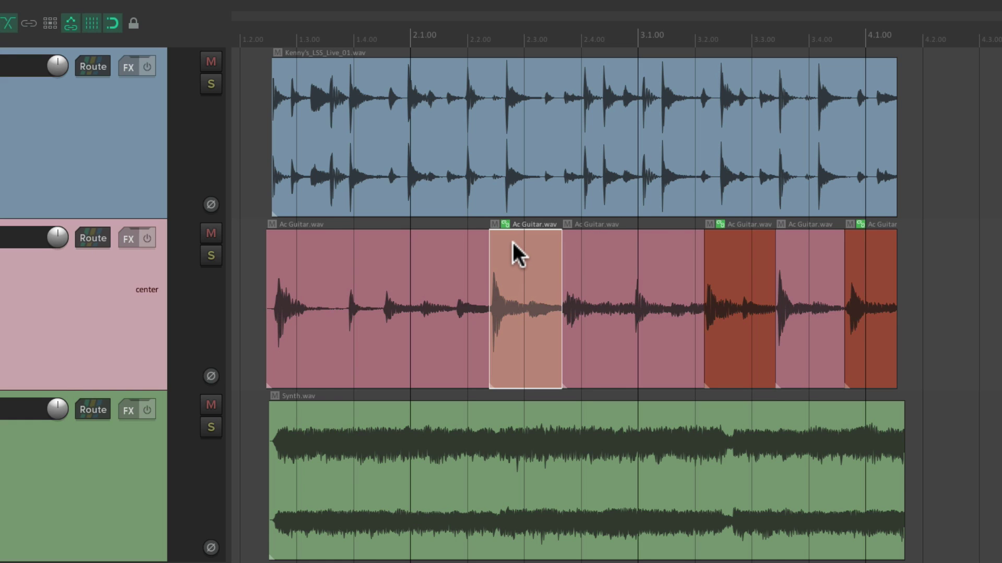
# Step: Try moving the red Ac Guitar items individually while item grouping is disabled
pyautogui.moveTo(531, 245)
pyautogui.mouseDown()
pyautogui.moveTo(589, 244)
pyautogui.moveTo(524, 250)
pyautogui.mouseUp()
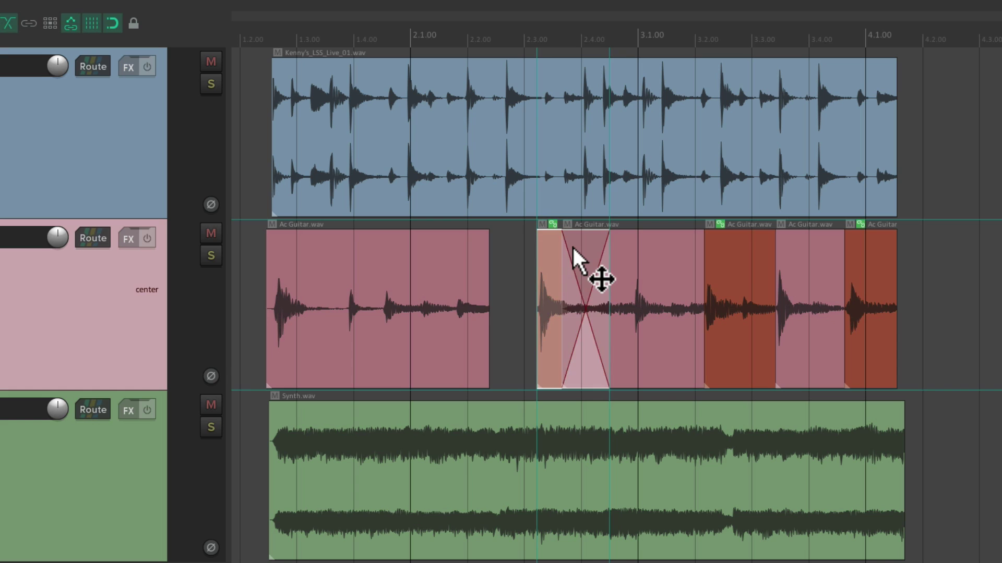
pyautogui.click(733, 258)
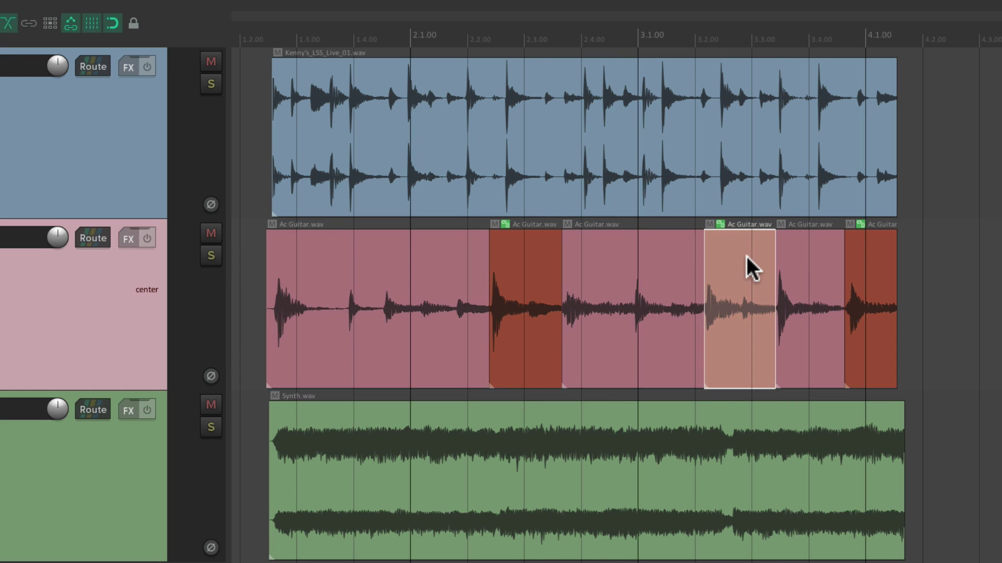
pyautogui.moveTo(874, 251)
pyautogui.mouseDown()
pyautogui.moveTo(898, 255)
pyautogui.moveTo(887, 246)
pyautogui.mouseUp()
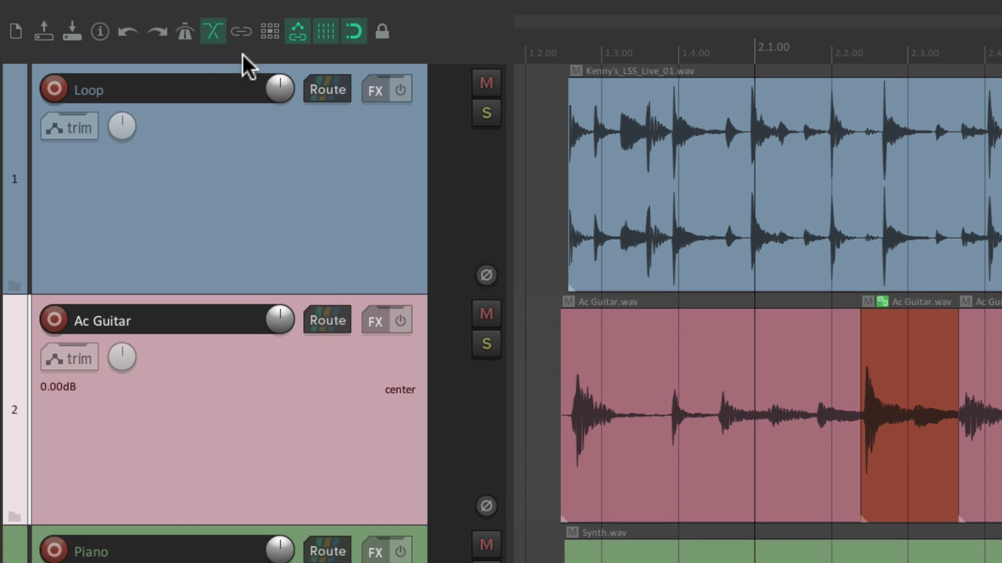
# Step: Re-enable item grouping, move the grouped red Ac Guitar items later by their first item, and undo the move
pyautogui.click(28, 23)
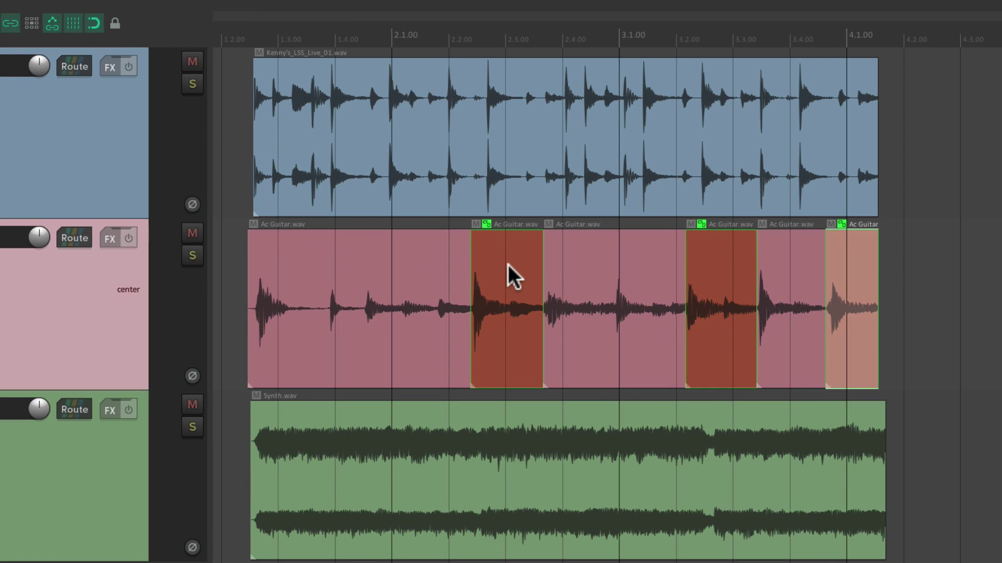
pyautogui.click(902, 355)
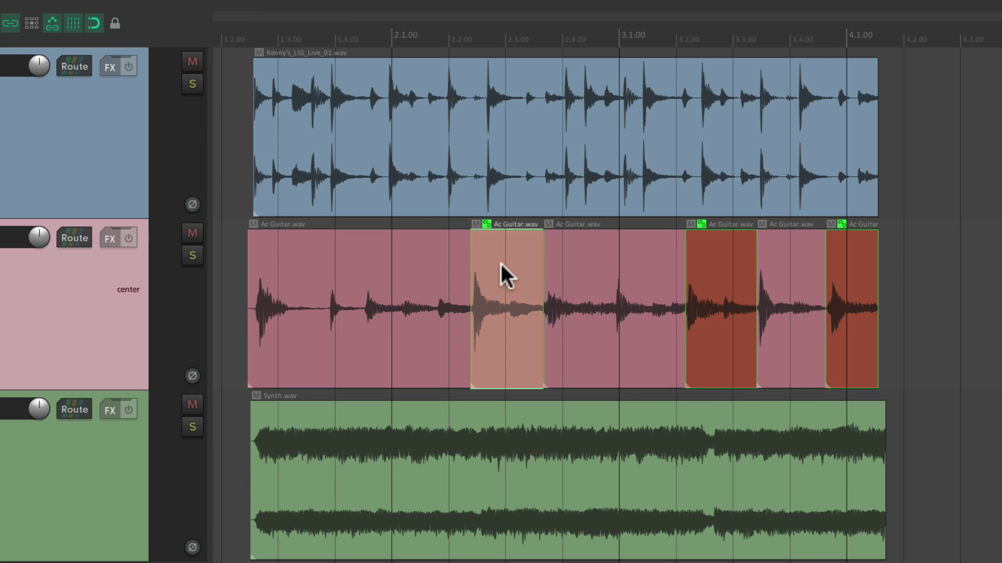
pyautogui.moveTo(500, 264); pyautogui.dragTo(616, 252)
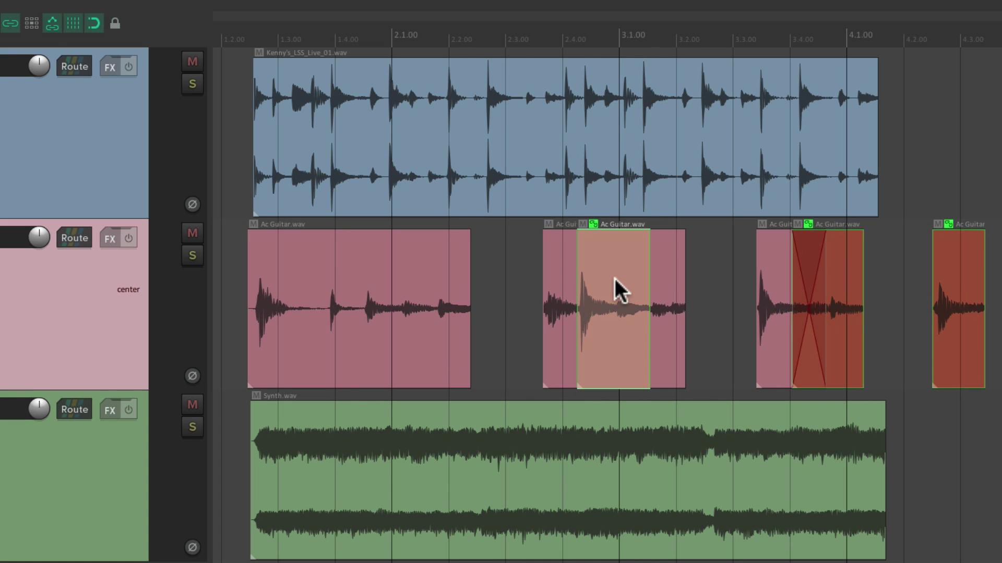
pyautogui.hotkey('ctrl', 'z')
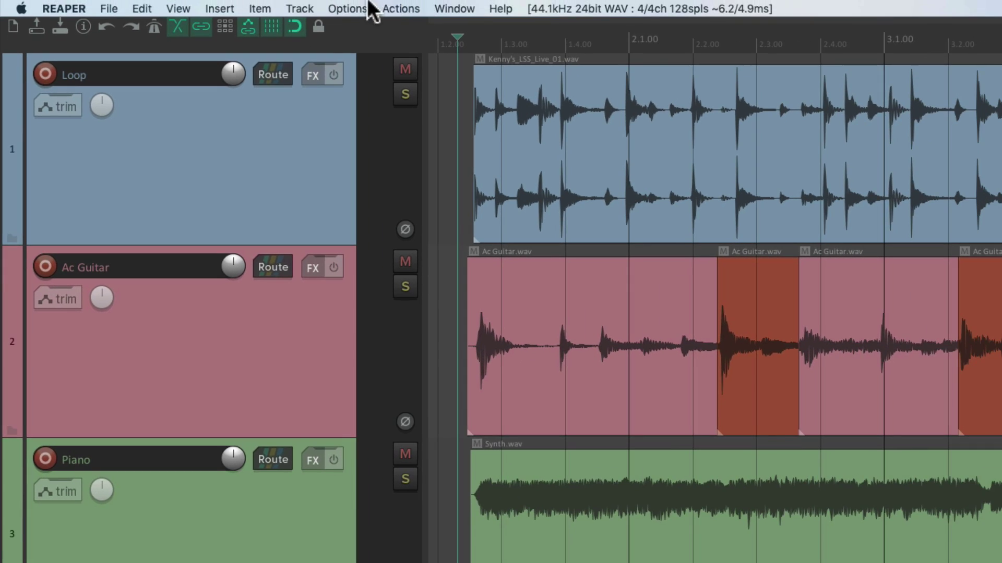
# Step: Check the ripple editing options and try moving the ungrouped first red Ac Guitar item toward the second red one, undoing the move
pyautogui.click(423, 10)
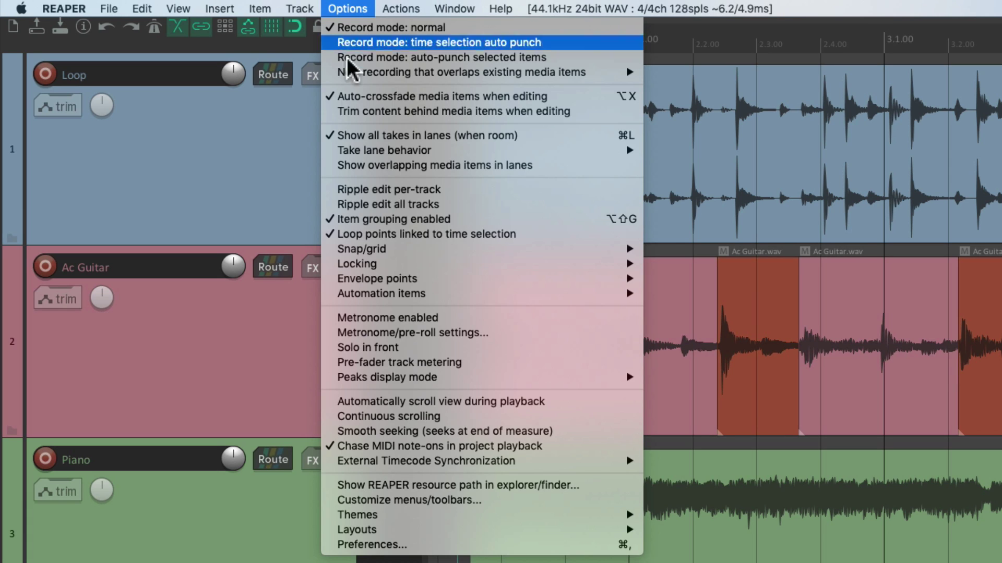
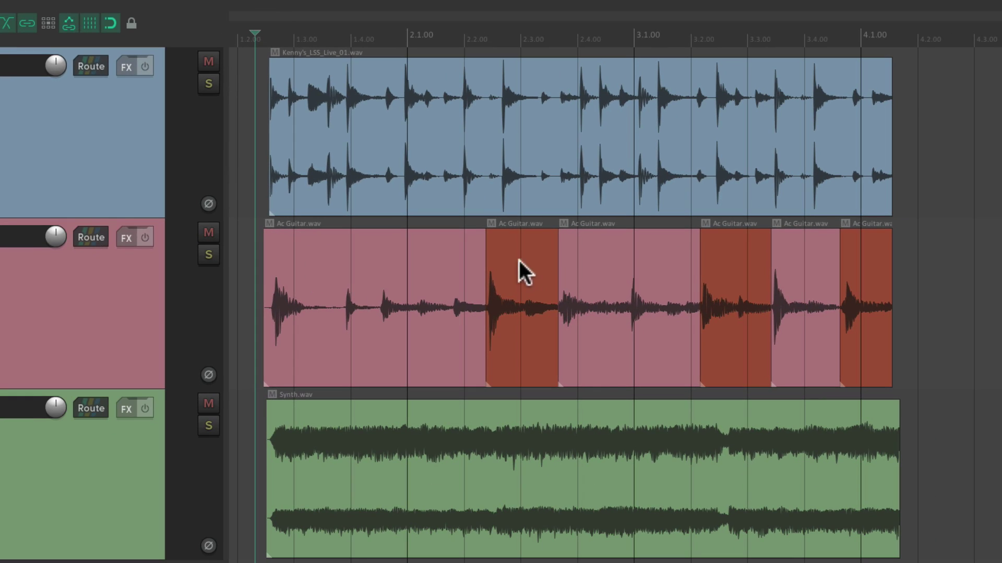
pyautogui.click(890, 349)
pyautogui.moveTo(507, 247); pyautogui.dragTo(538, 269)
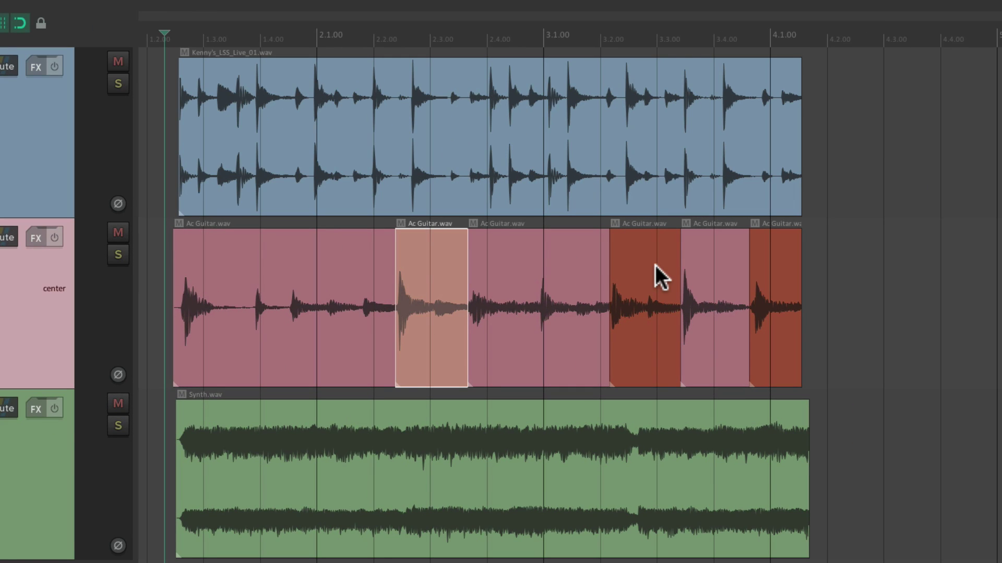
pyautogui.moveTo(415, 257); pyautogui.dragTo(610, 296)
pyautogui.hotkey('ctrl', 'z')
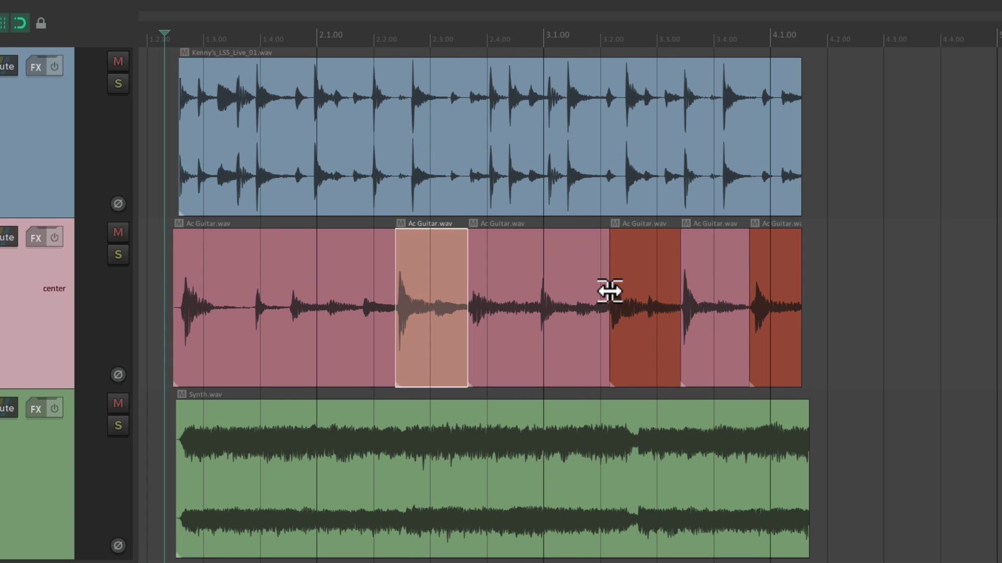
# Step: With per-track ripple editing active, try moving the third Ac Guitar item later, and undo the move
pyautogui.click(511, 255)
pyautogui.moveTo(511, 255); pyautogui.dragTo(616, 258)
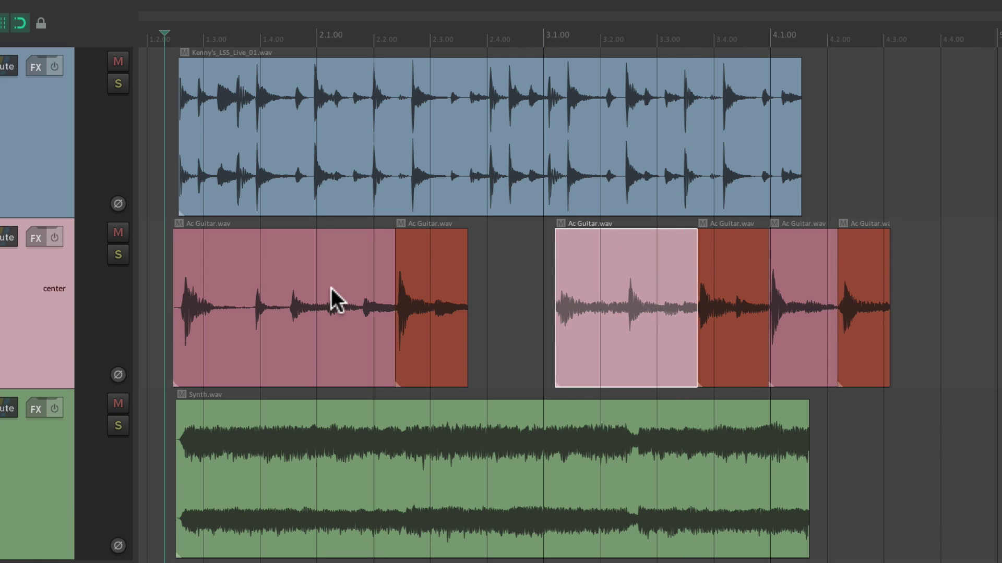
pyautogui.hotkey('ctrl', 'z')
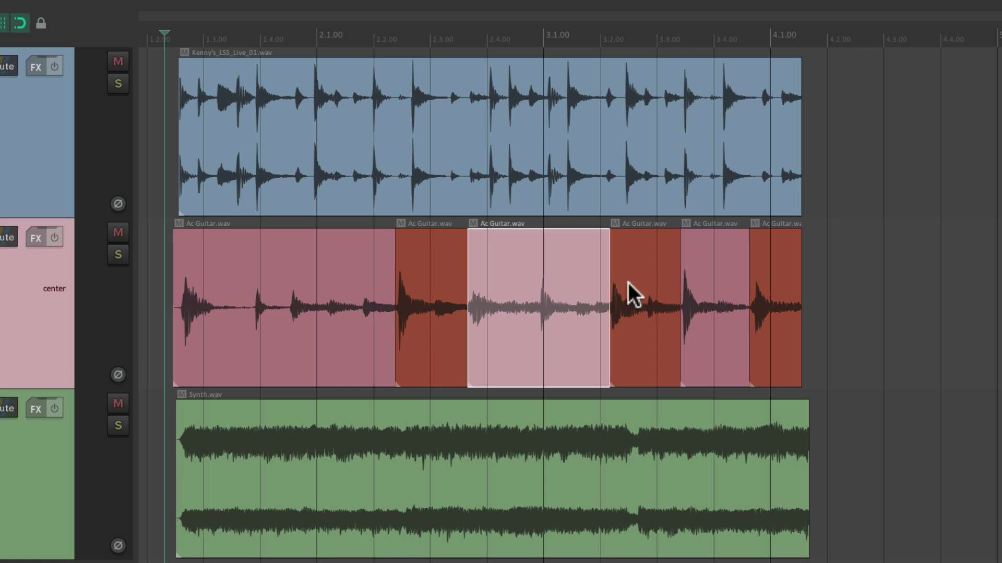
# Step: Try deleting the second red Ac Guitar item and the pink item that follows it under per-track ripple editing, undoing the deletions
pyautogui.click(644, 263)
pyautogui.press('Delete')
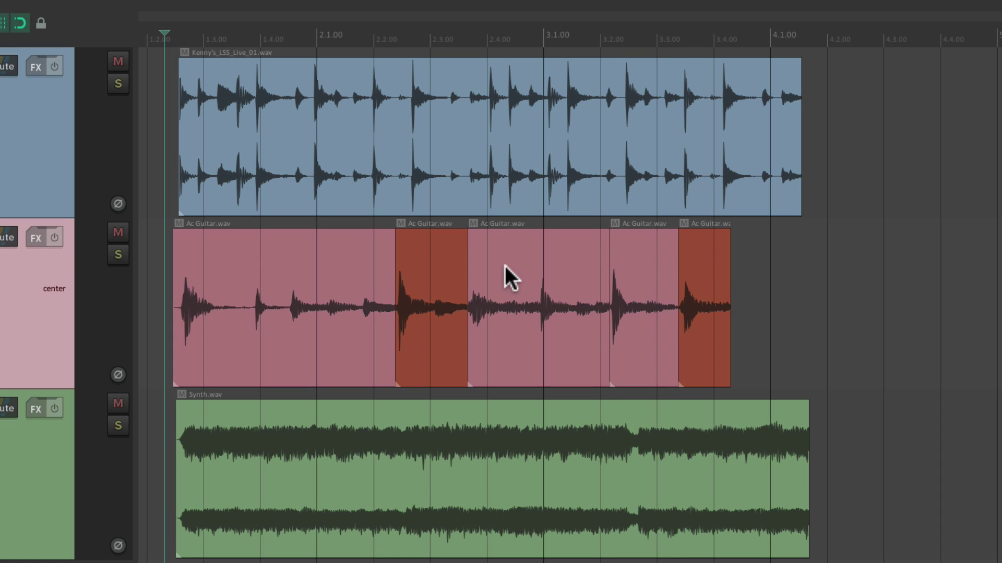
pyautogui.click(641, 251)
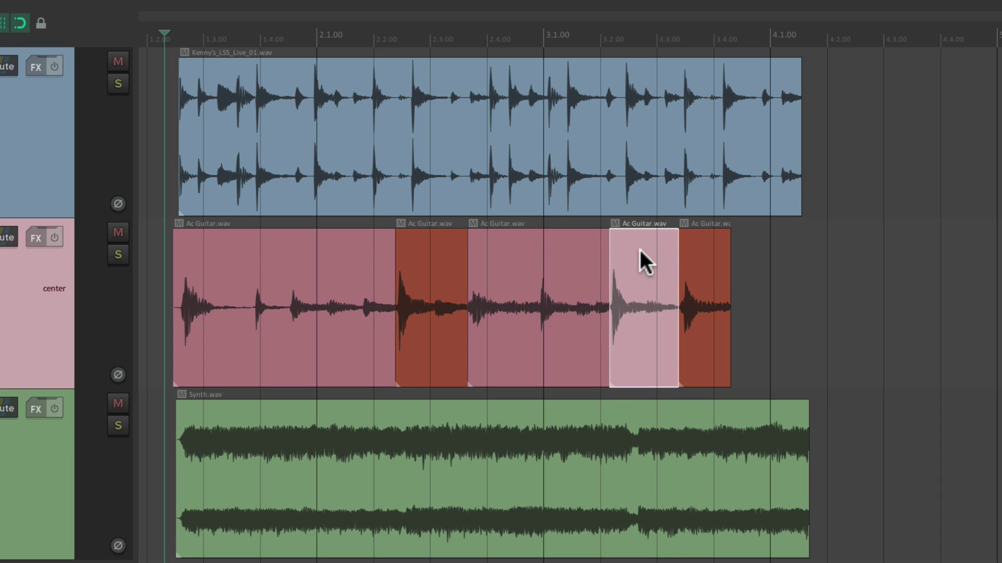
pyautogui.press('Delete')
pyautogui.hotkey('ctrl', 'z')
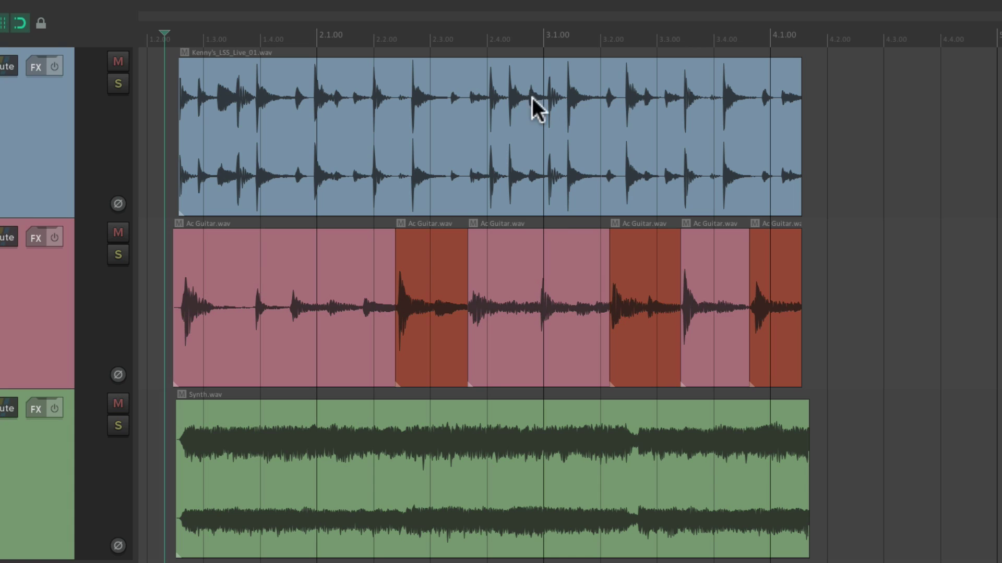
# Step: Split the Loop item at five points between about 2.4.00 and 4.1.00, and test per-track ripple on the third Ac Guitar item, undoing its move
pyautogui.press('s')
pyautogui.press('s')
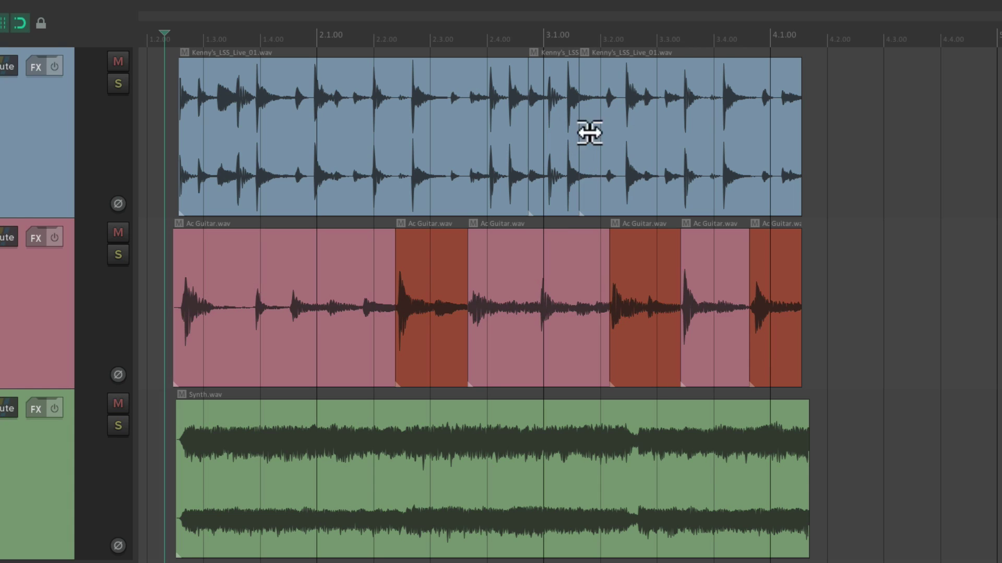
pyautogui.press('s')
pyautogui.press('s')
pyautogui.press('s')
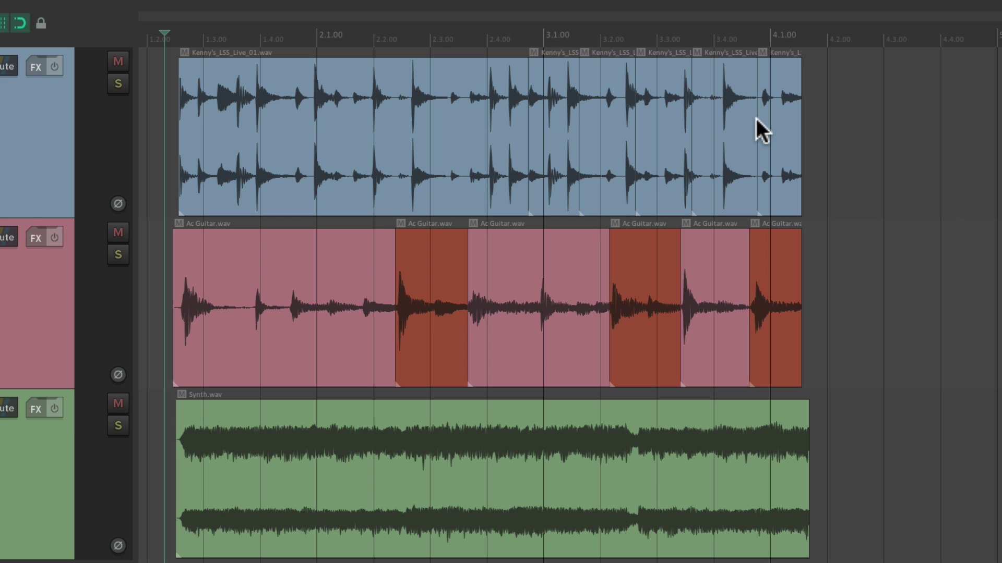
pyautogui.moveTo(523, 269); pyautogui.dragTo(639, 276)
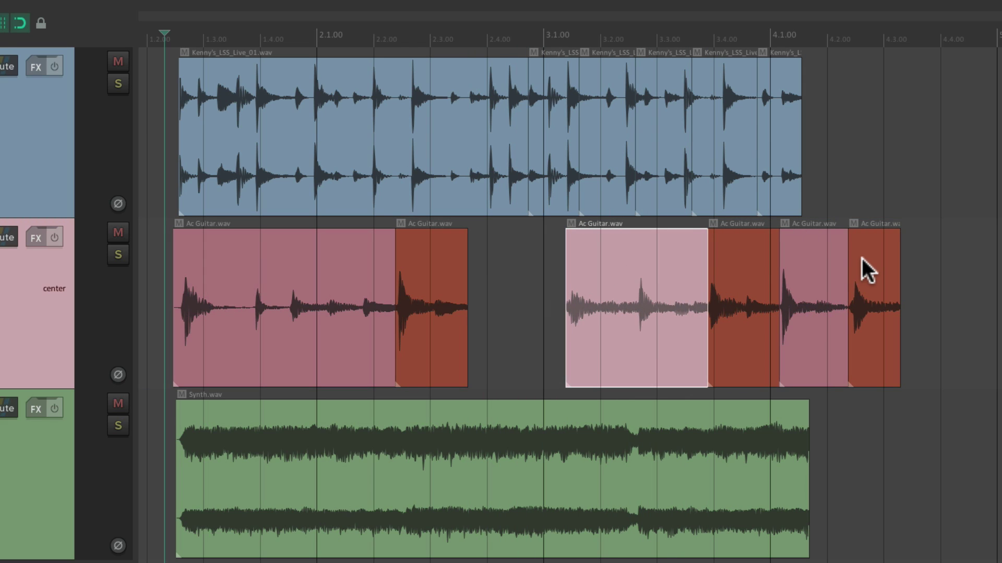
pyautogui.hotkey('ctrl', 'z')
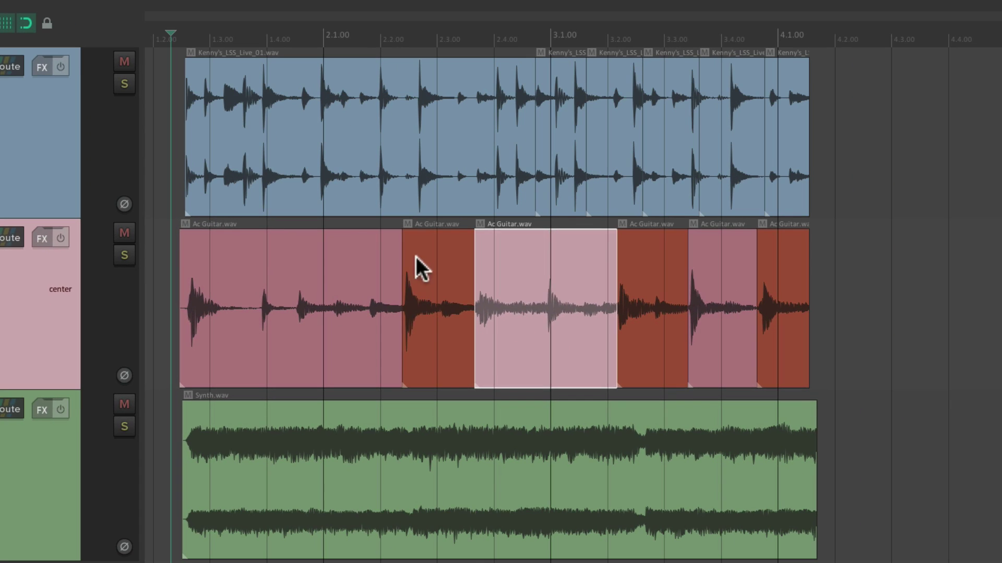
# Step: With ripple editing across all tracks, try moving the first red Ac Guitar item and the pink item after it later, undoing each move
pyautogui.click(895, 370)
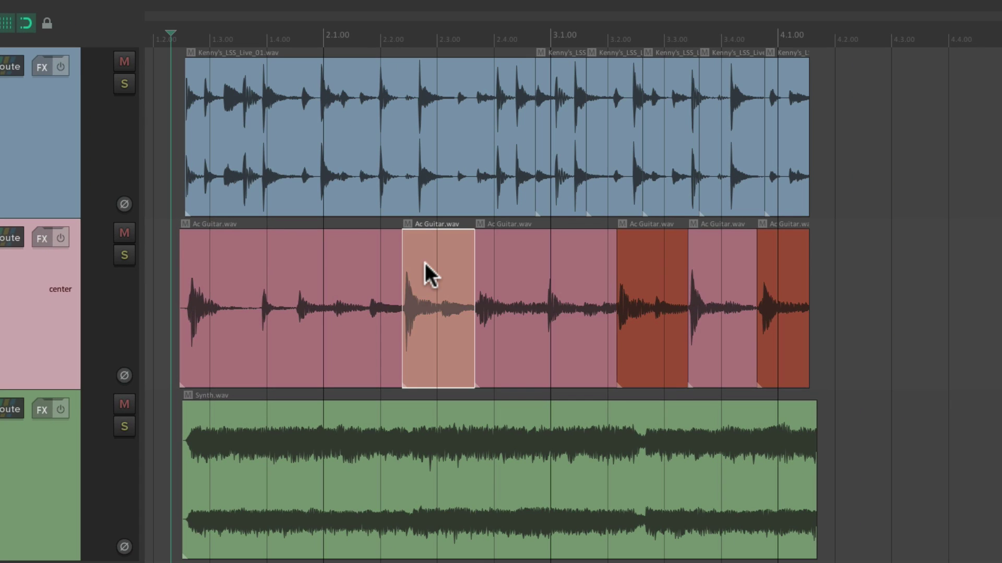
pyautogui.moveTo(451, 255); pyautogui.dragTo(536, 271)
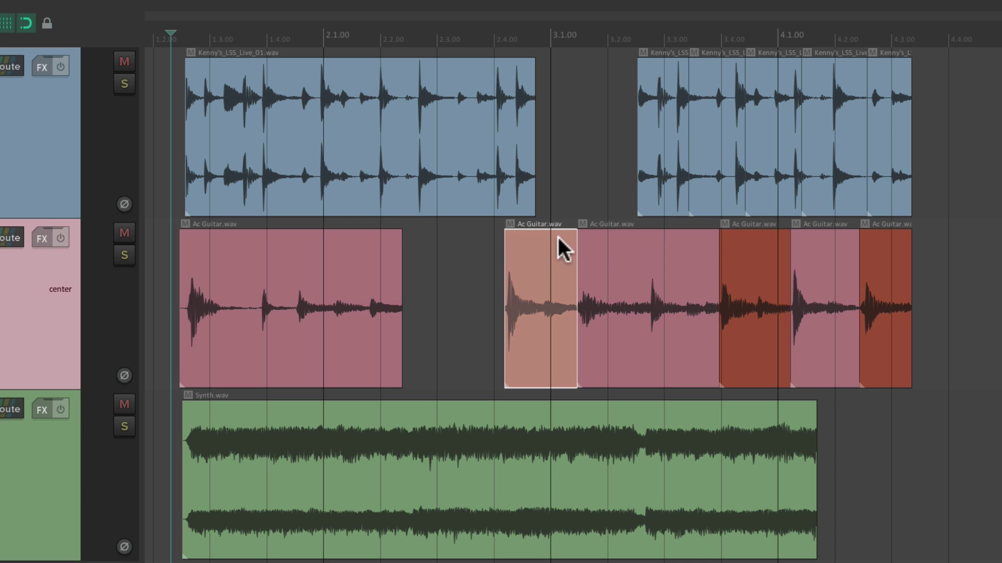
pyautogui.moveTo(556, 236); pyautogui.dragTo(646, 239)
pyautogui.hotkey('ctrl', 'z')
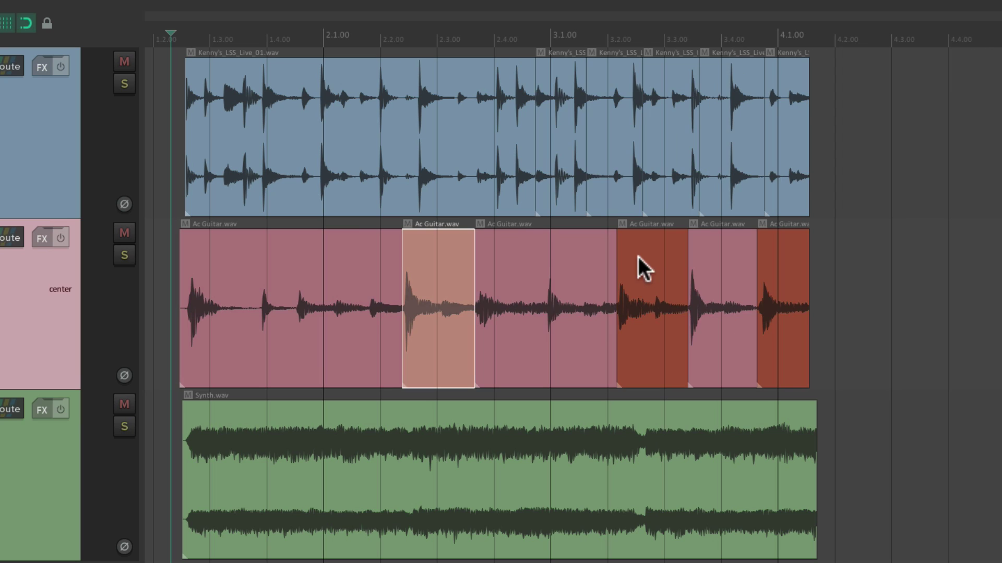
pyautogui.click(522, 259)
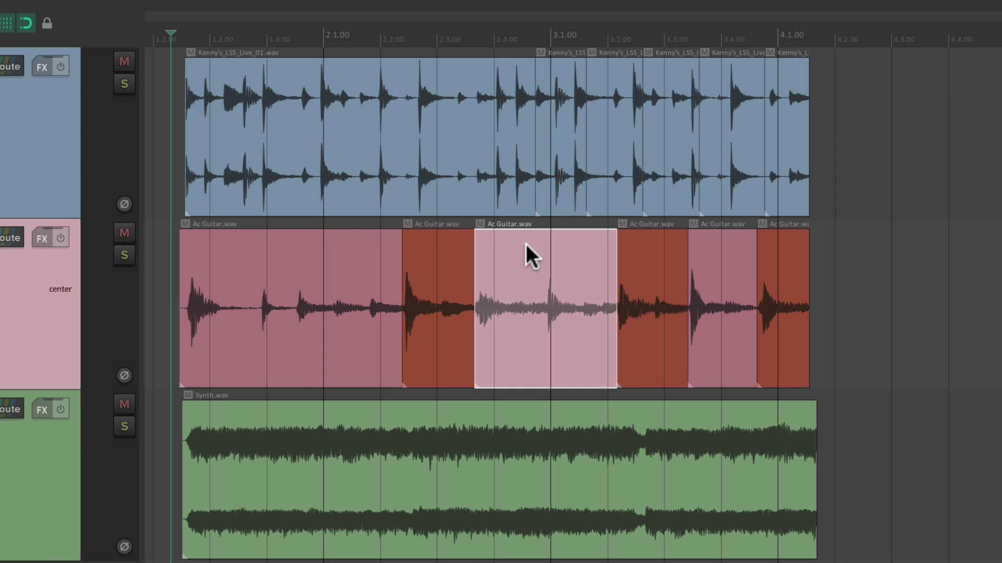
pyautogui.moveTo(530, 257); pyautogui.dragTo(634, 259)
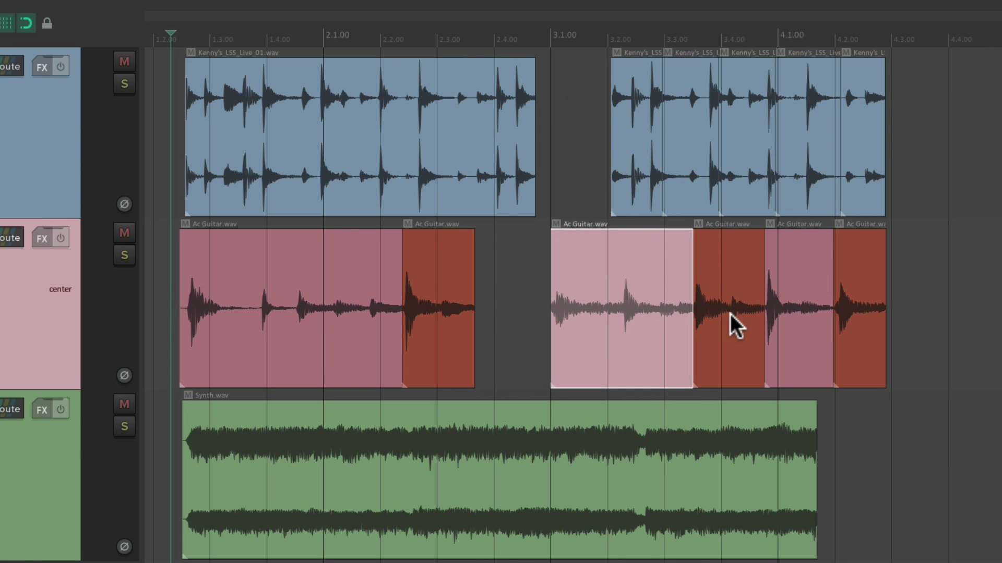
pyautogui.hotkey('ctrl', 'z')
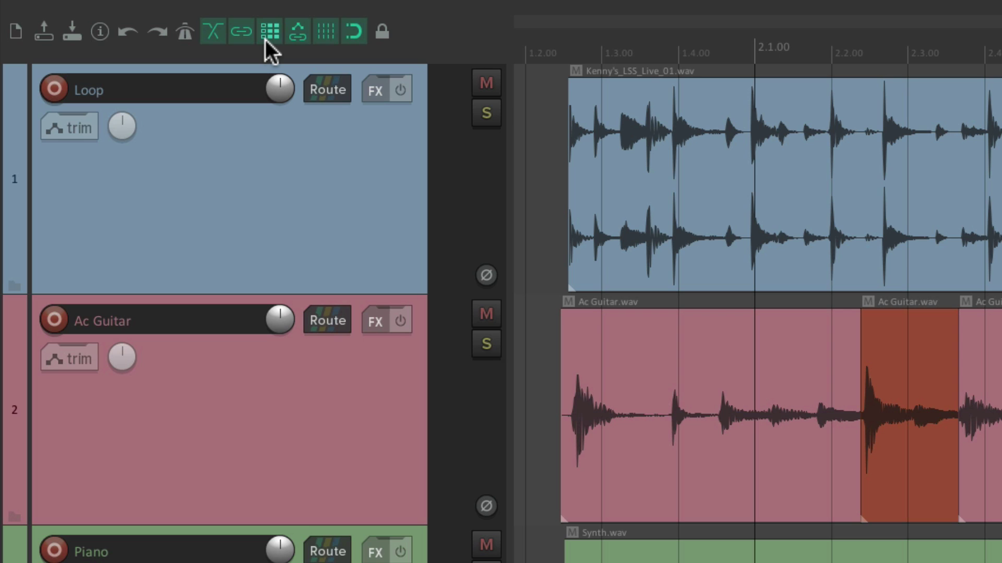
# Step: Turn off ripple editing for all tracks and check where the ripple editing choices sit among the program options
pyautogui.rightClick(265, 40)
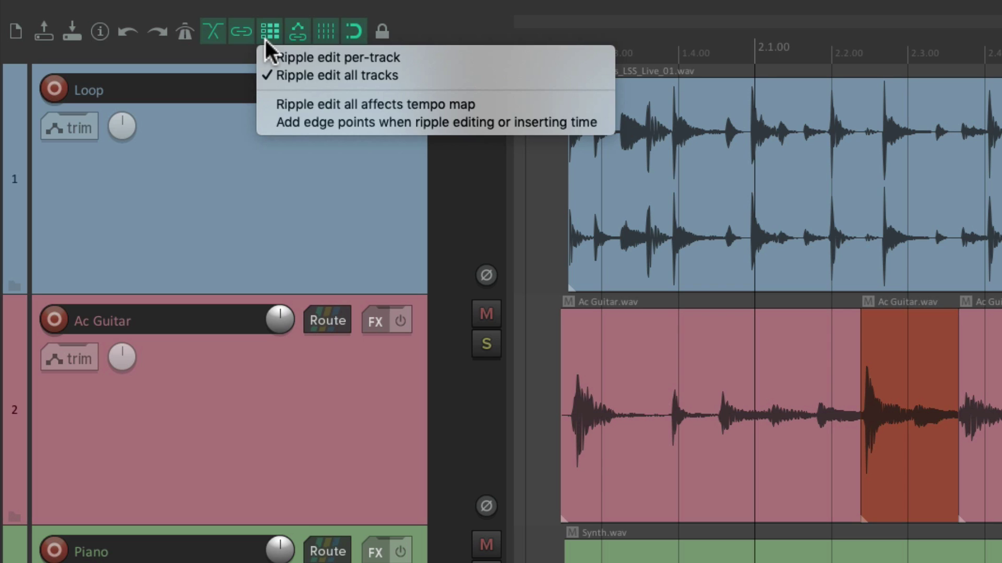
pyautogui.click(264, 74)
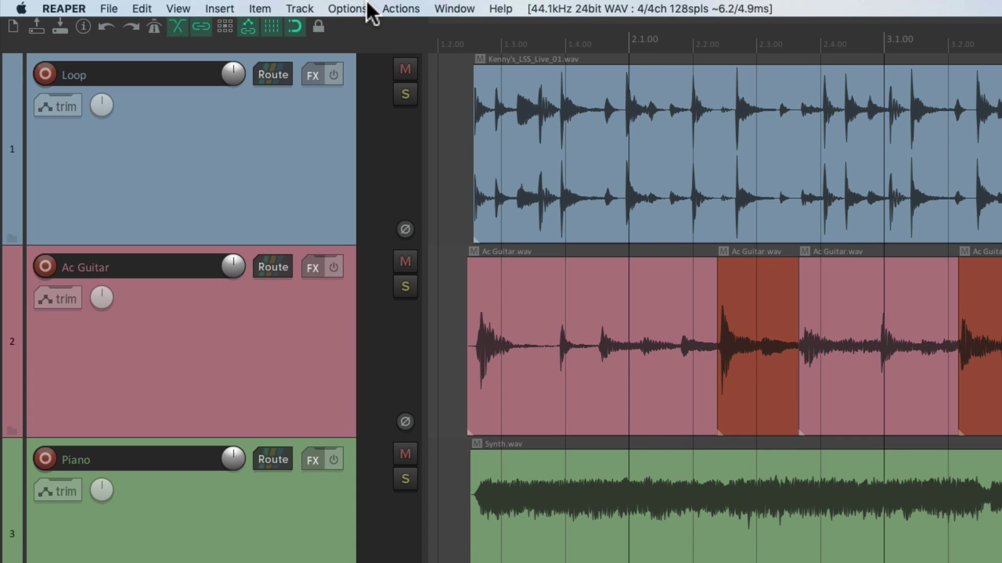
pyautogui.click(365, 9)
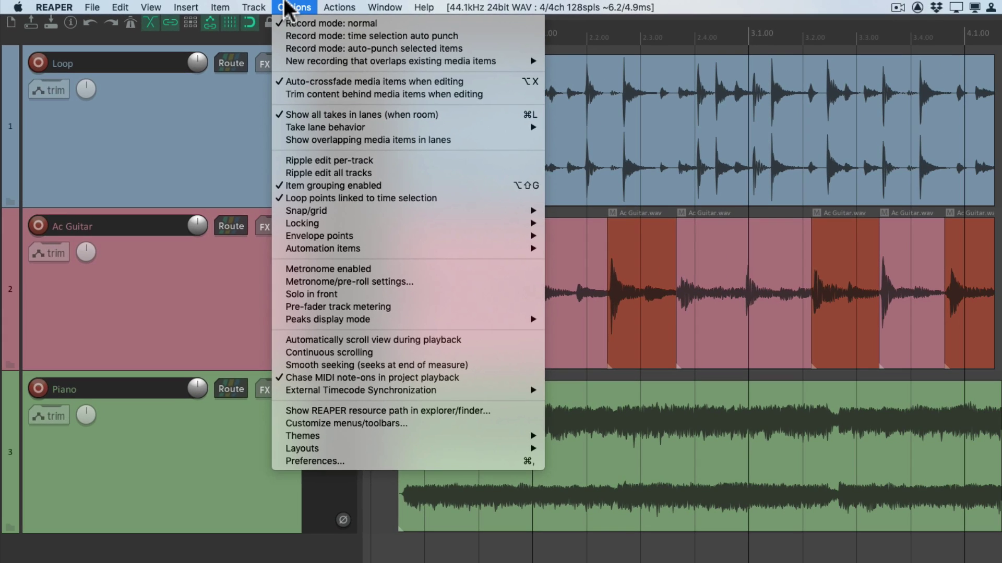
pyautogui.click(326, 204)
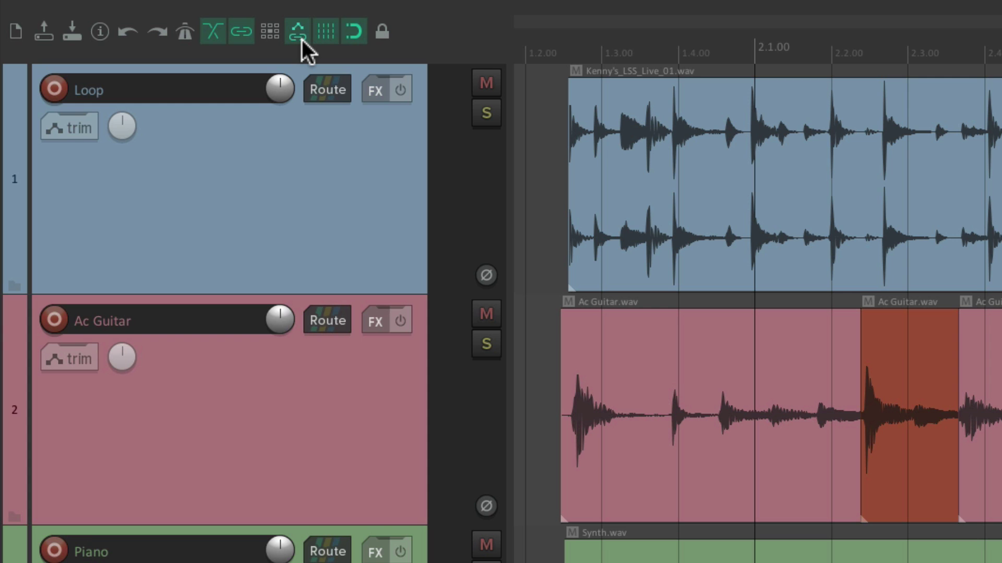
# Step: Show the Loop track's volume envelope and draw a wavy freehand curve across most of the item's length
pyautogui.click(320, 236)
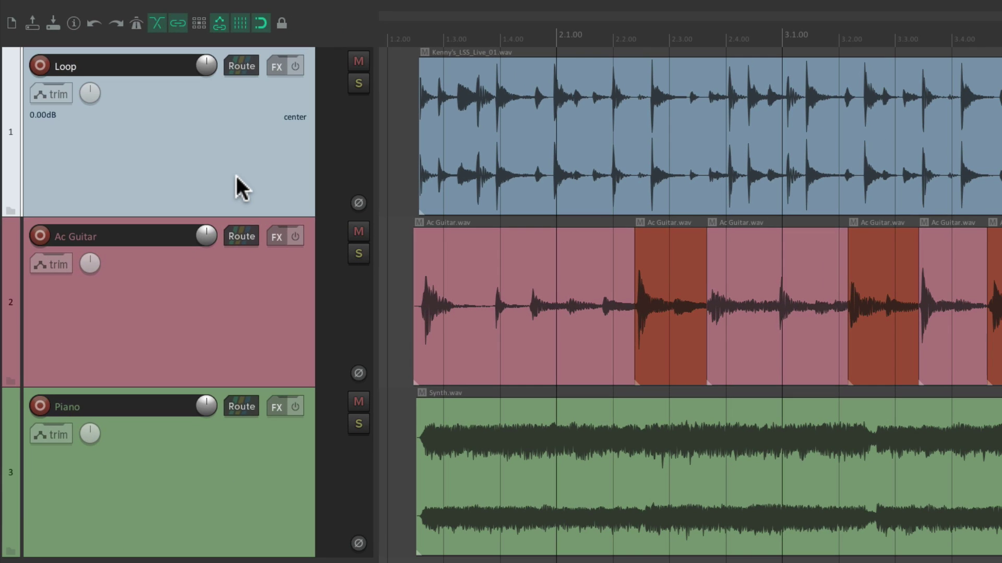
pyautogui.press('v')
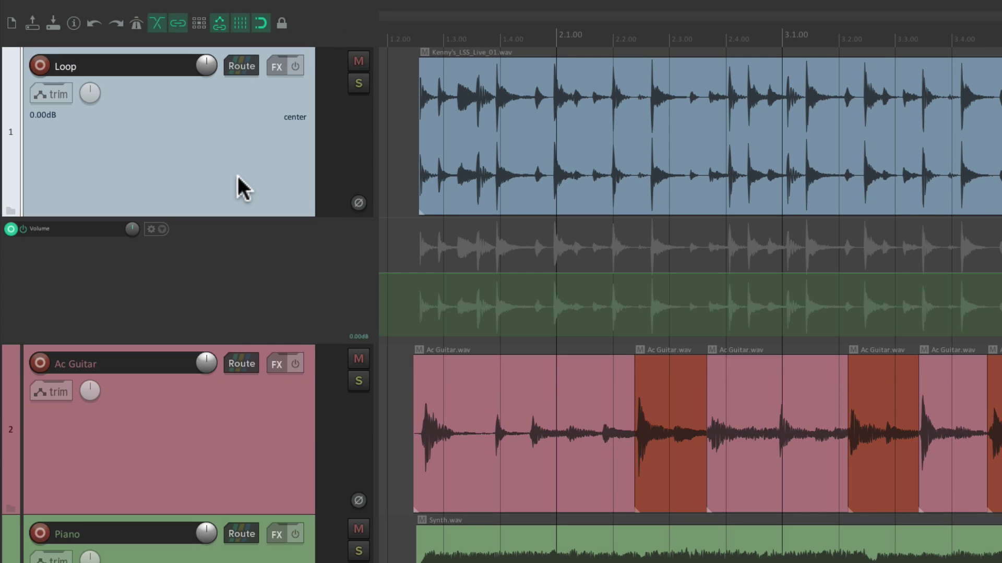
pyautogui.moveTo(473, 280)
pyautogui.mouseDown()
pyautogui.moveTo(604, 272)
pyautogui.moveTo(787, 282)
pyautogui.moveTo(989, 267)
pyautogui.mouseUp()
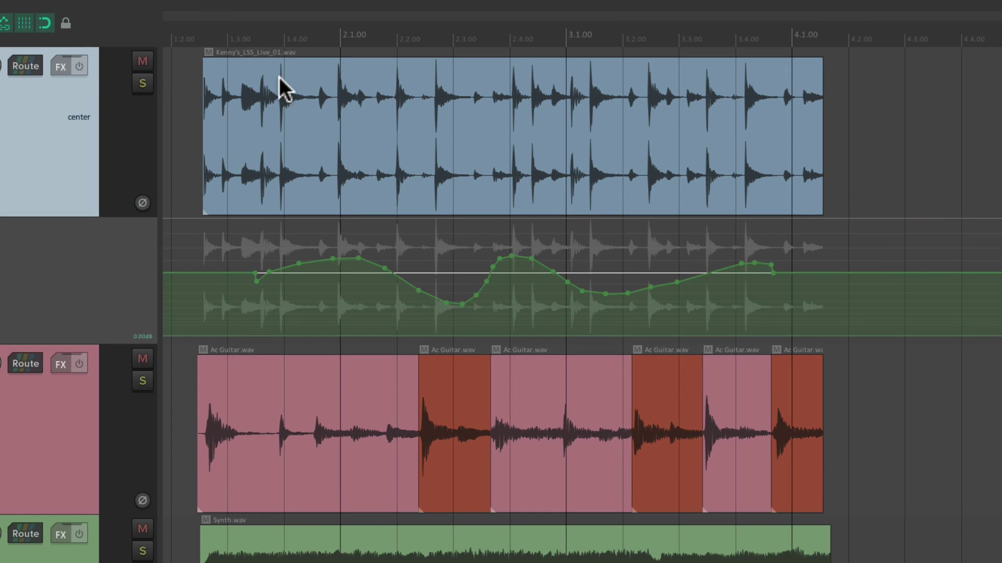
# Step: Try moving the Loop item later with its volume envelope points following and with them left in place, undoing each move
pyautogui.moveTo(323, 97); pyautogui.dragTo(491, 107)
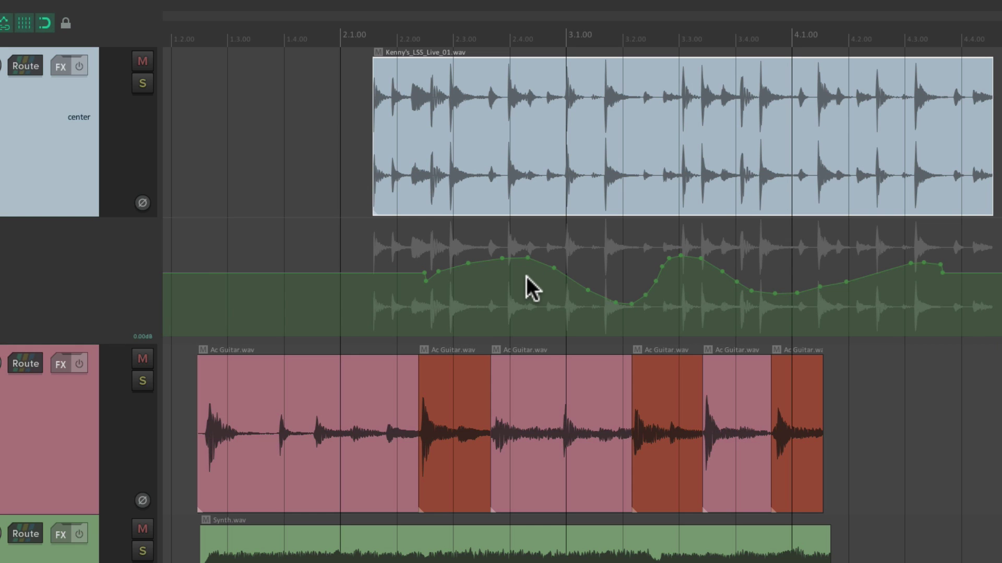
pyautogui.hotkey('ctrl', 'z')
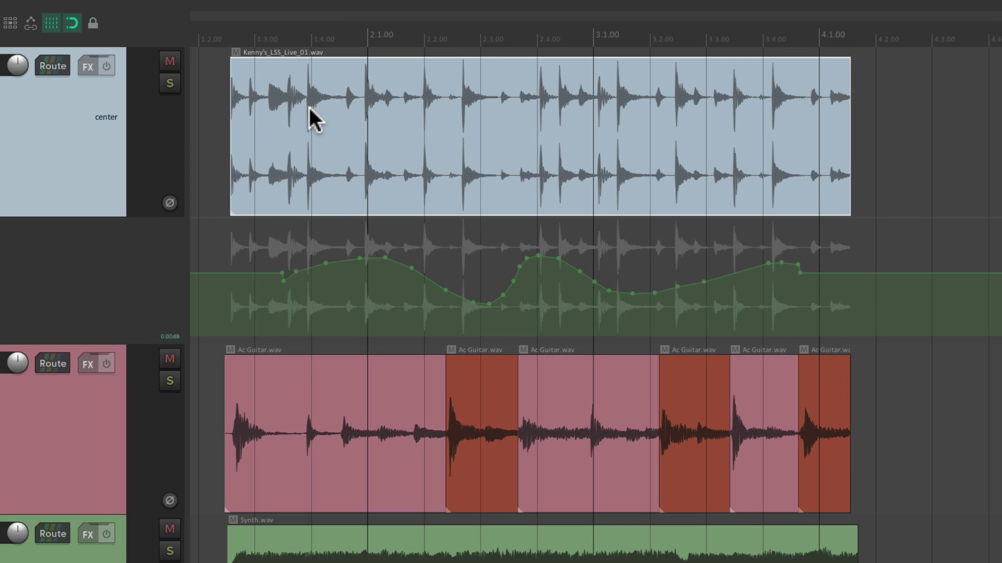
pyautogui.moveTo(304, 111); pyautogui.dragTo(543, 125)
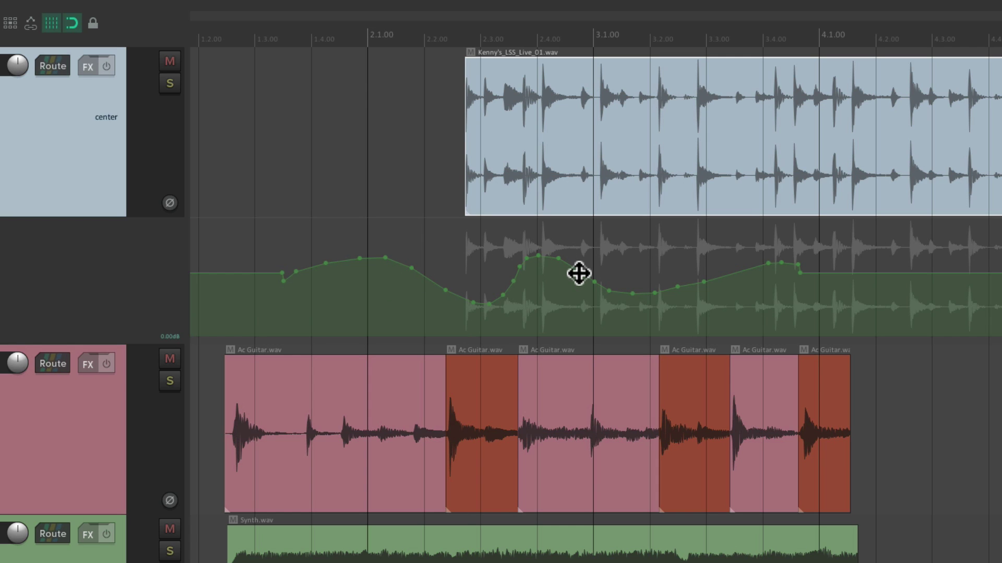
pyautogui.hotkey('ctrl', 'z')
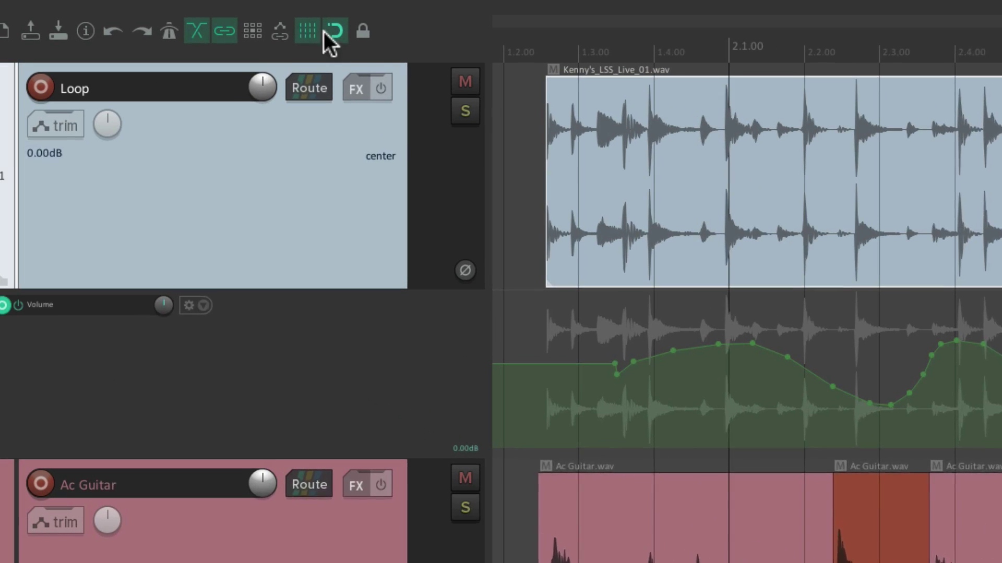
# Step: Enable moving envelope points with media items, and toggle the grid lines off and back on
pyautogui.rightClick(32, 25)
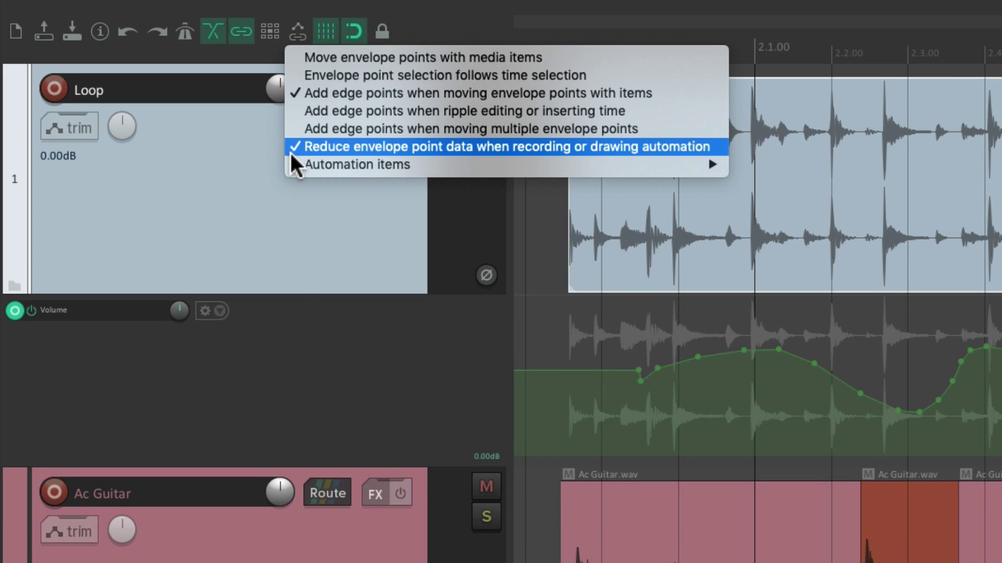
pyautogui.click(293, 59)
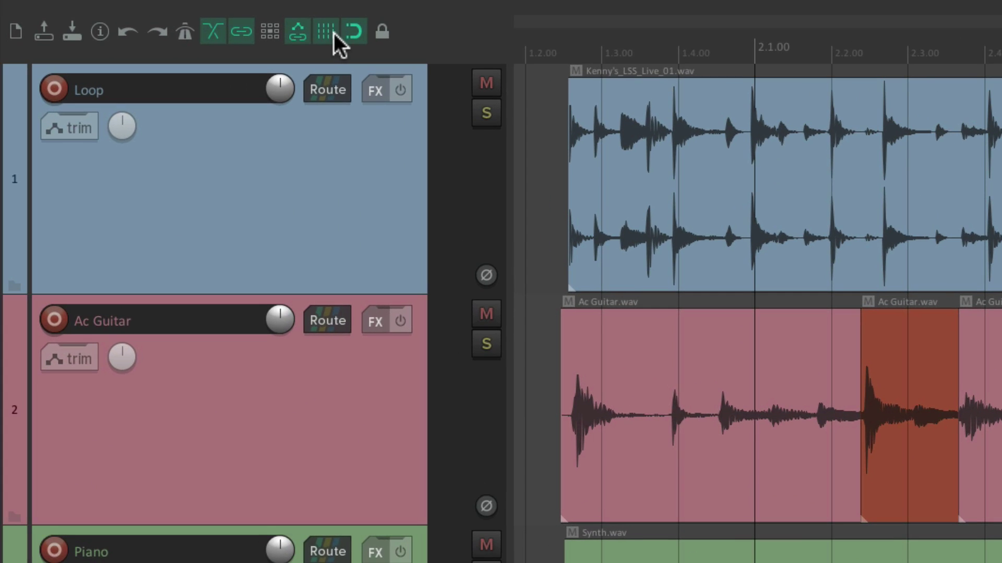
pyautogui.click(326, 32)
pyautogui.click(326, 32)
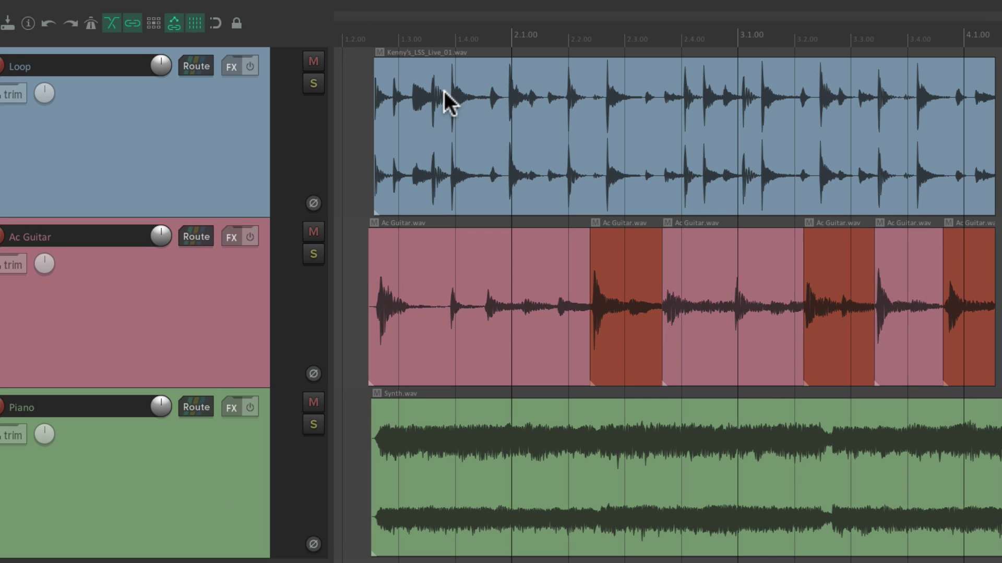
# Step: Try moving the Loop item freely with snapping off, re-enable snapping to move it along the grid lines, and undo the moves
pyautogui.moveTo(443, 91); pyautogui.dragTo(659, 96)
pyautogui.moveTo(447, 102); pyautogui.dragTo(528, 102)
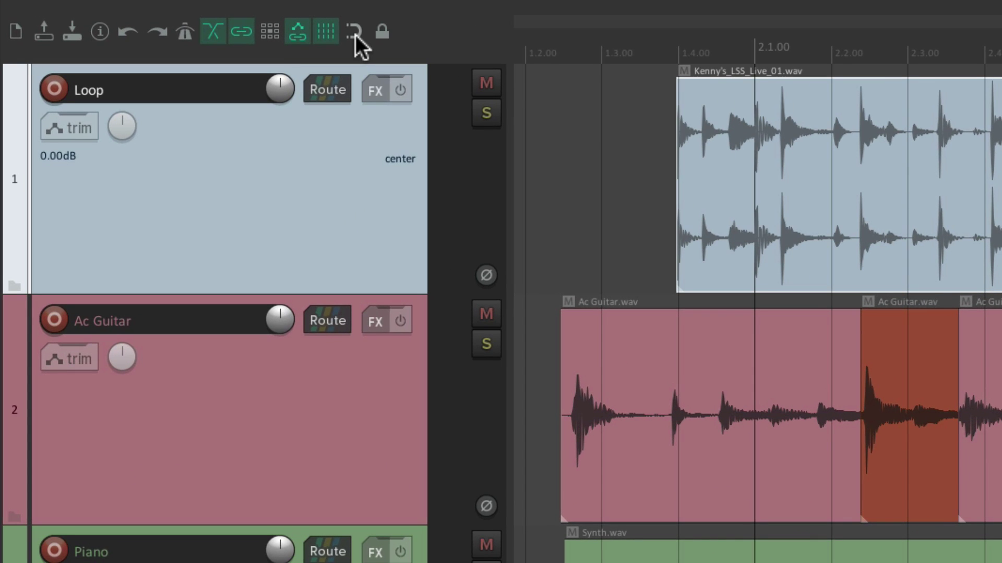
pyautogui.click(355, 35)
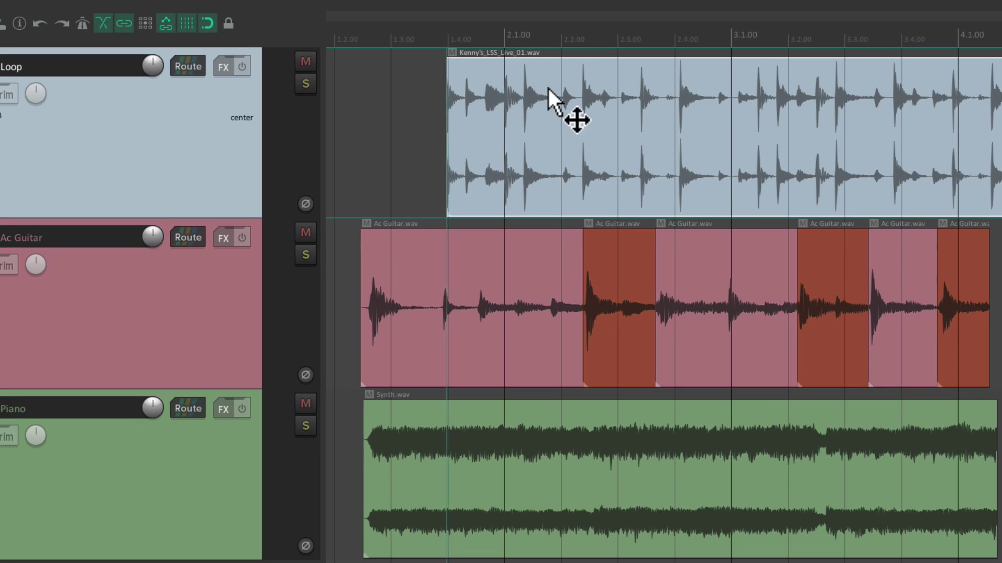
pyautogui.moveTo(816, 120); pyautogui.dragTo(908, 120)
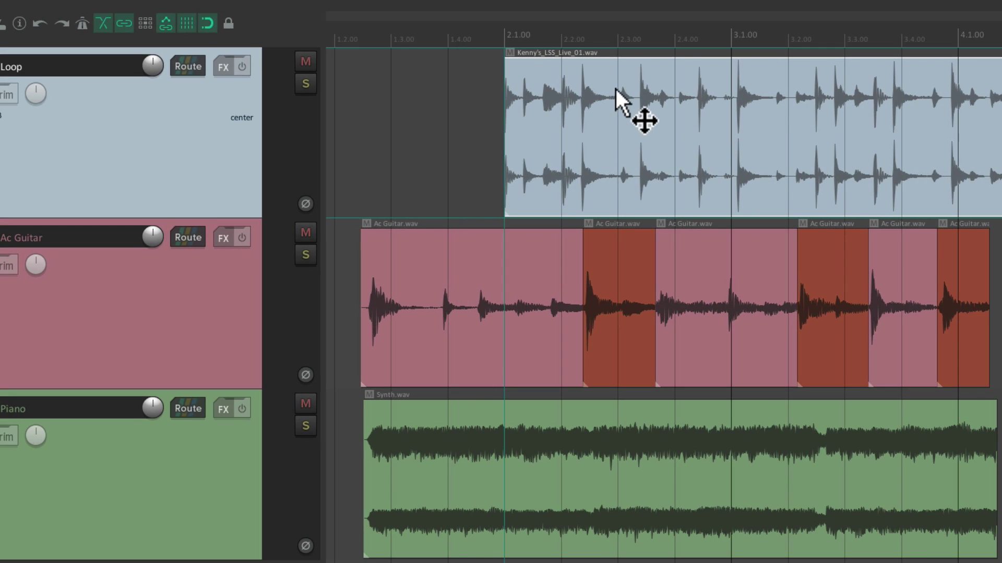
pyautogui.moveTo(616, 89); pyautogui.dragTo(598, 103)
pyautogui.hotkey('ctrl', 'z')
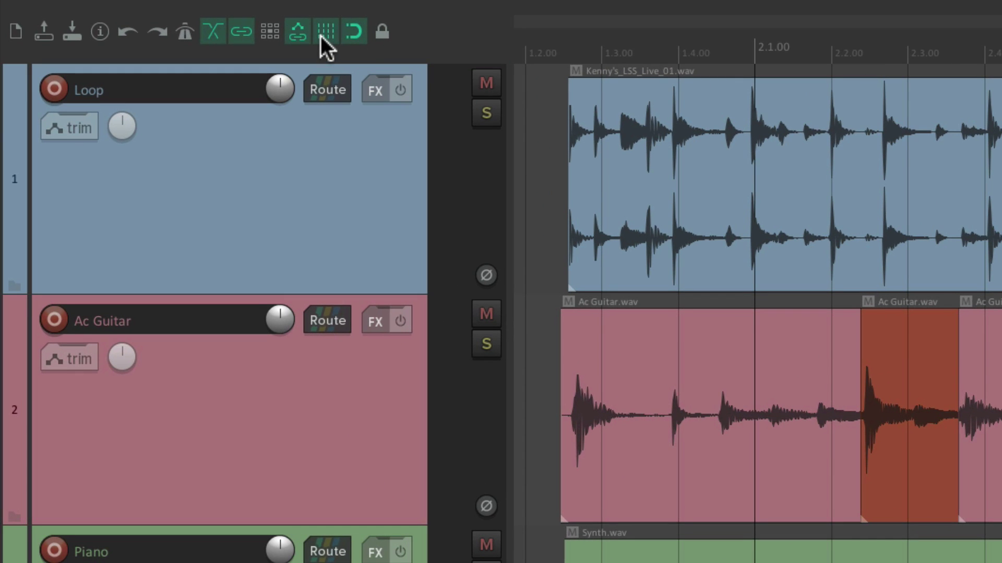
# Step: Examine the grid spacing and snapping options in the Snap/Grid Settings, and close them
pyautogui.rightClick(351, 35)
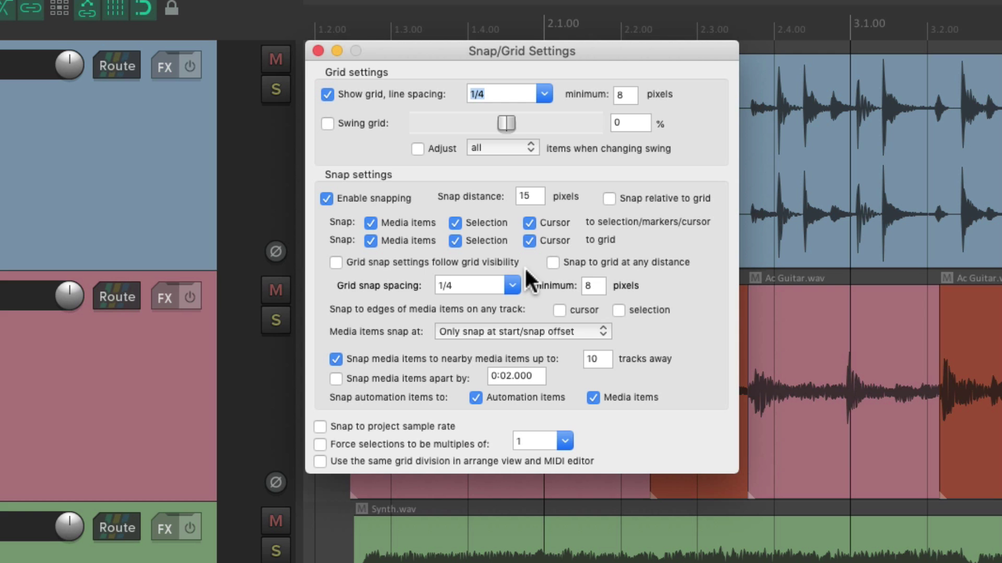
pyautogui.click(318, 51)
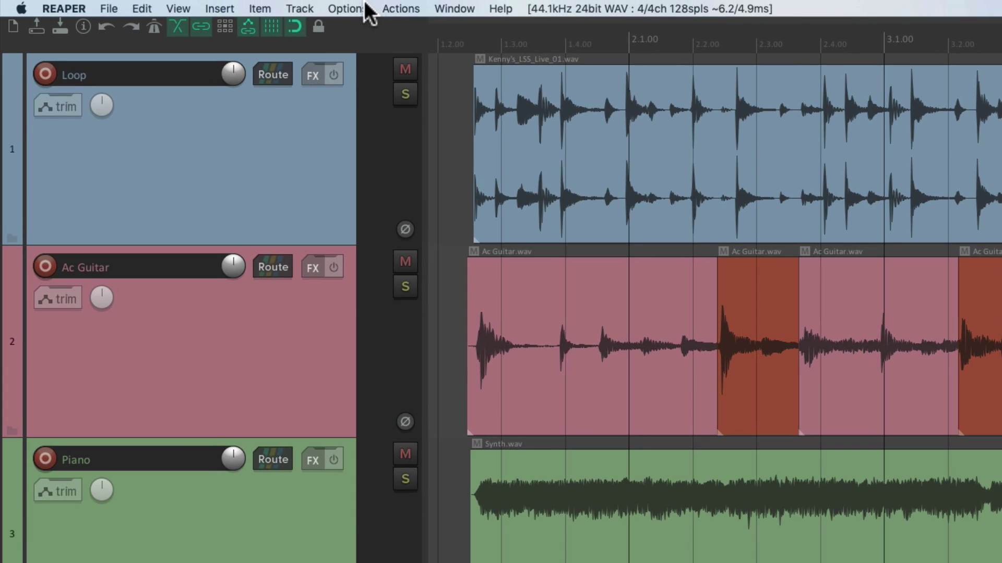
# Step: Examine the snapping and grid commands available in the program's options
pyautogui.click(365, 7)
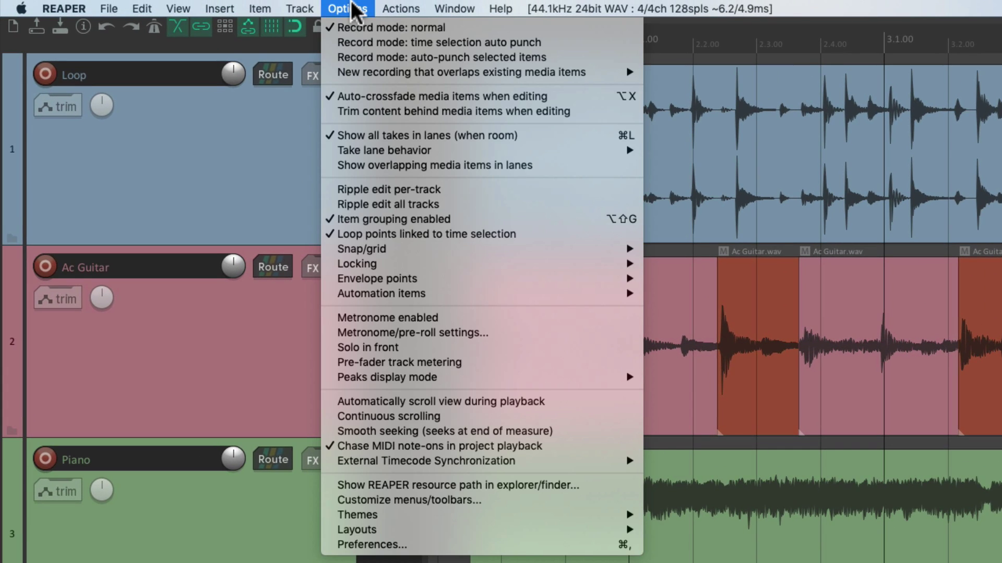
pyautogui.moveTo(327, 251)
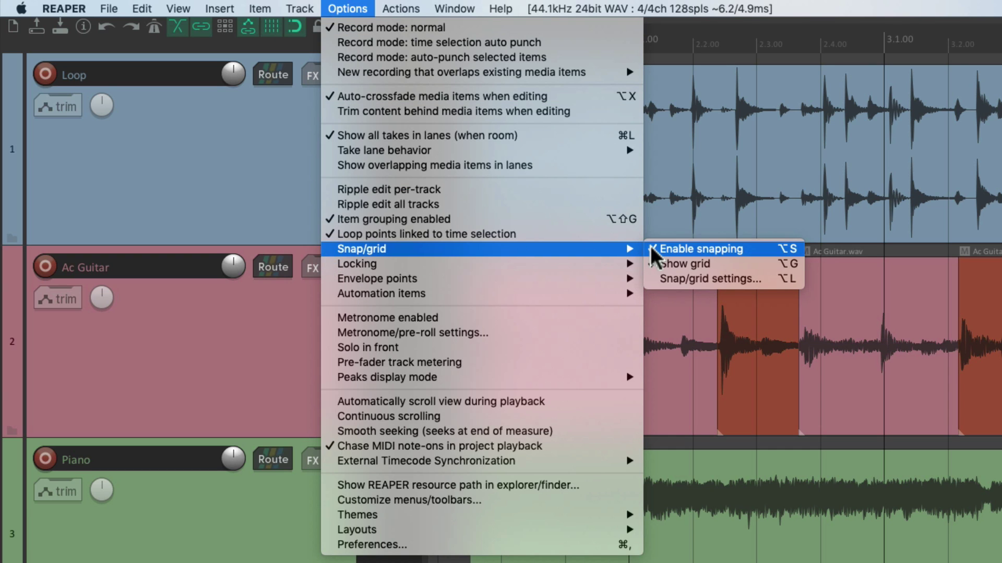
pyautogui.click(772, 265)
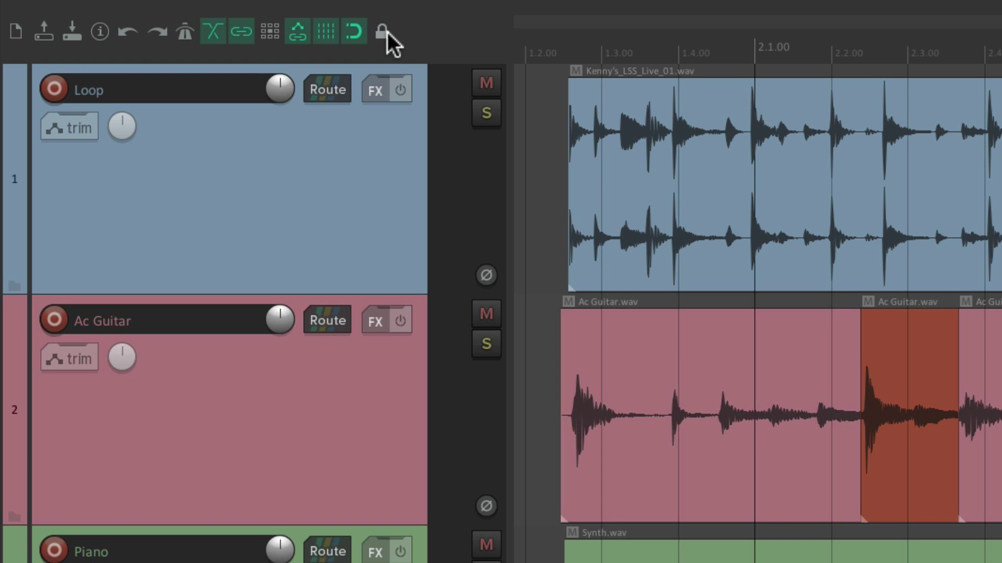
# Step: Review the Lock Settings and close them, and try making and shifting a time selection across the tracks with locking off
pyautogui.rightClick(387, 33)
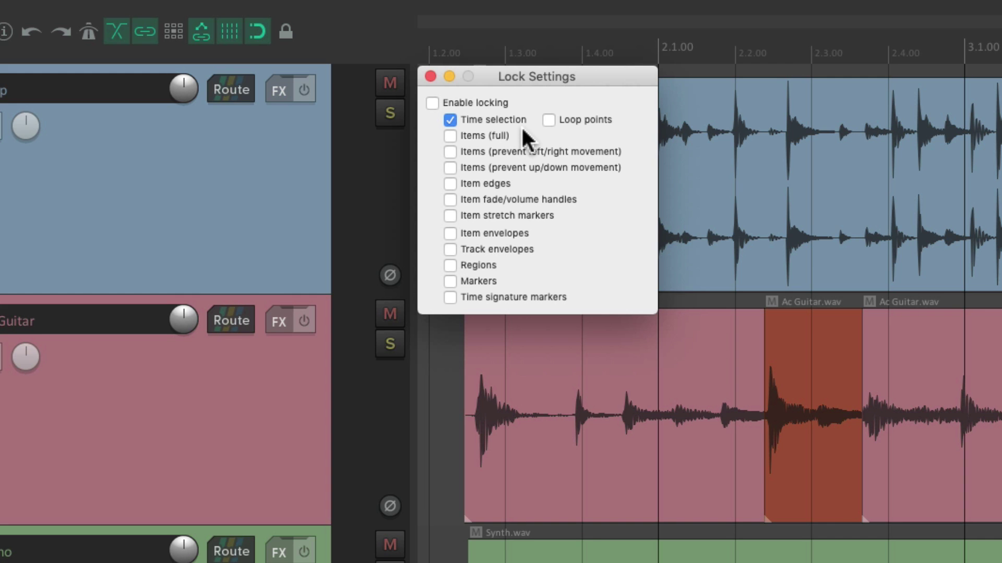
pyautogui.click(431, 76)
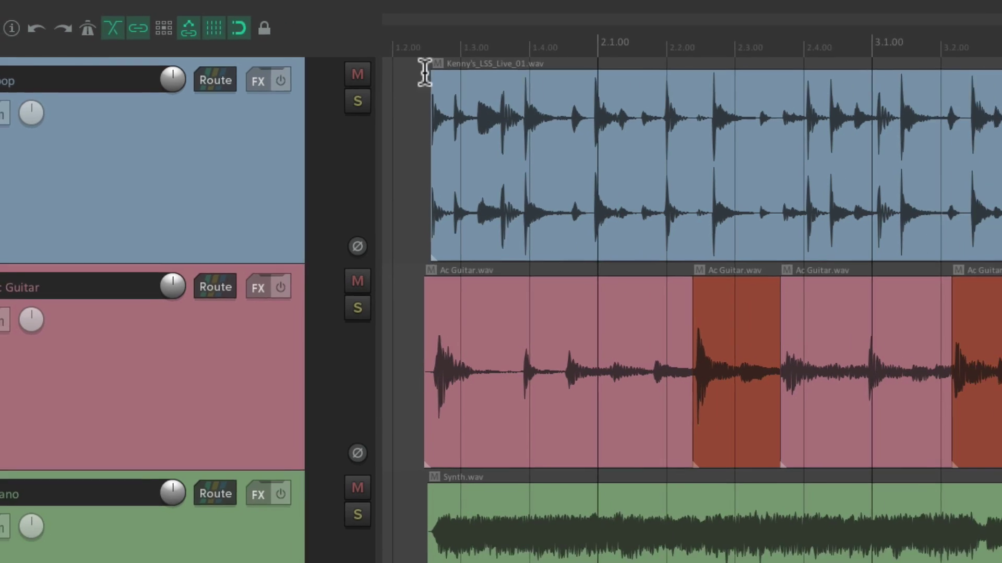
pyautogui.moveTo(564, 52); pyautogui.dragTo(831, 51)
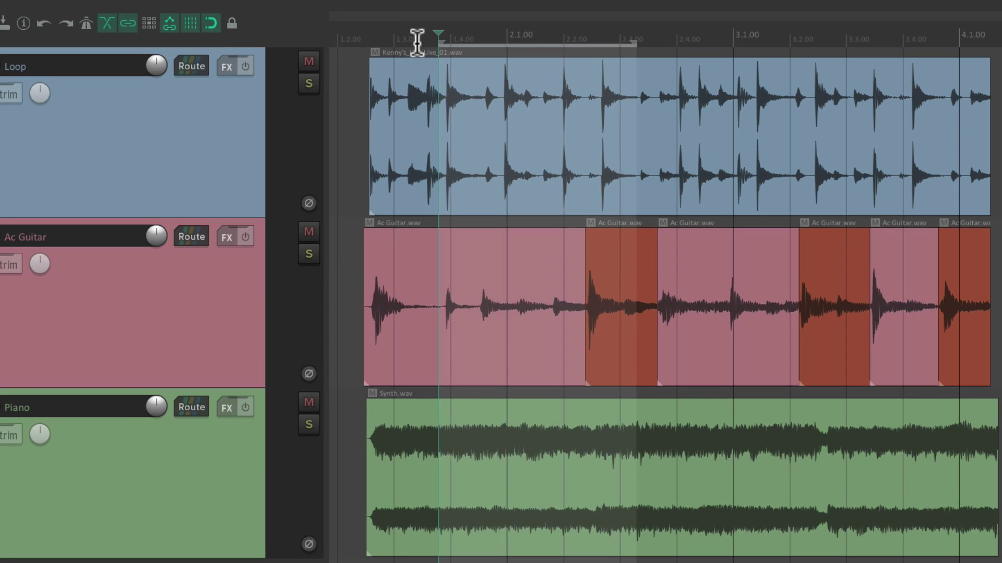
pyautogui.moveTo(632, 55); pyautogui.dragTo(859, 55)
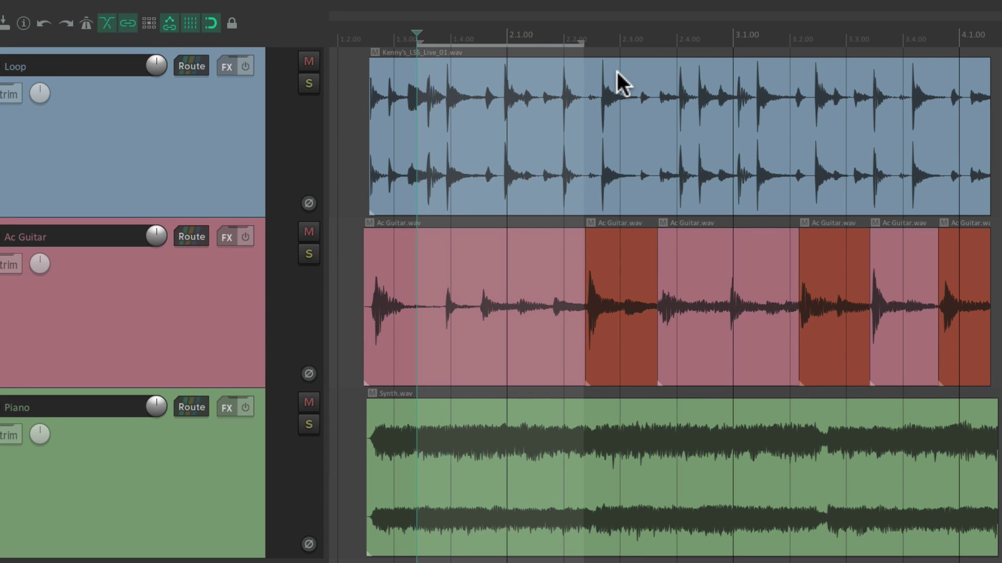
# Step: Include Items (full) in the Lock Settings, enable locking and close the settings, and switch locking back off
pyautogui.hotkey('shift', 'l')
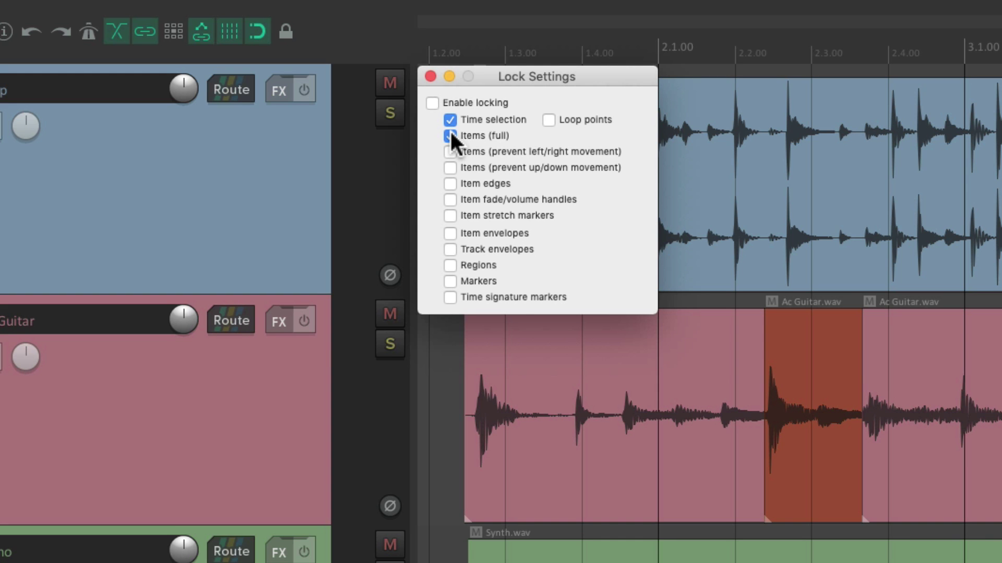
pyautogui.click(432, 102)
pyautogui.click(431, 76)
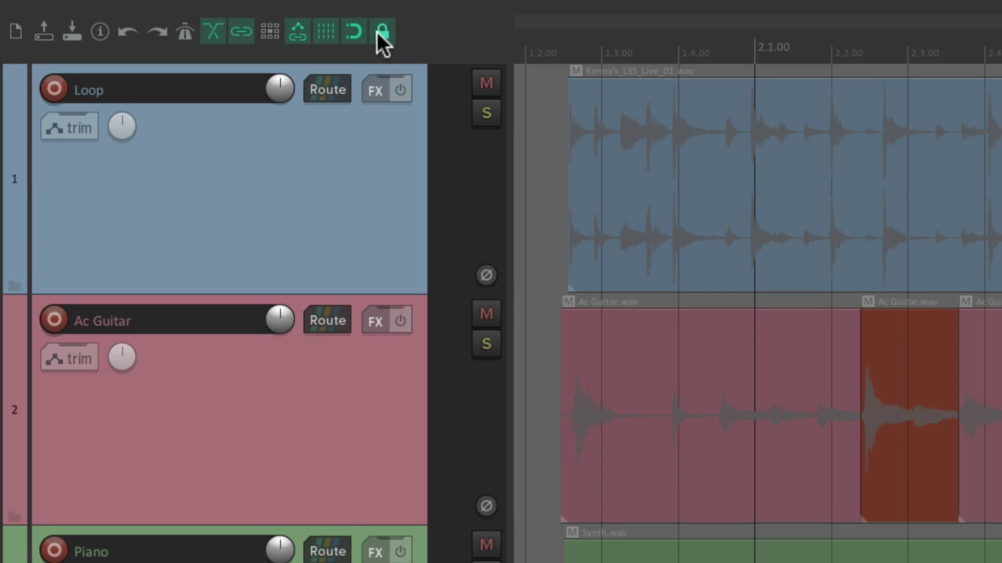
pyautogui.click(377, 34)
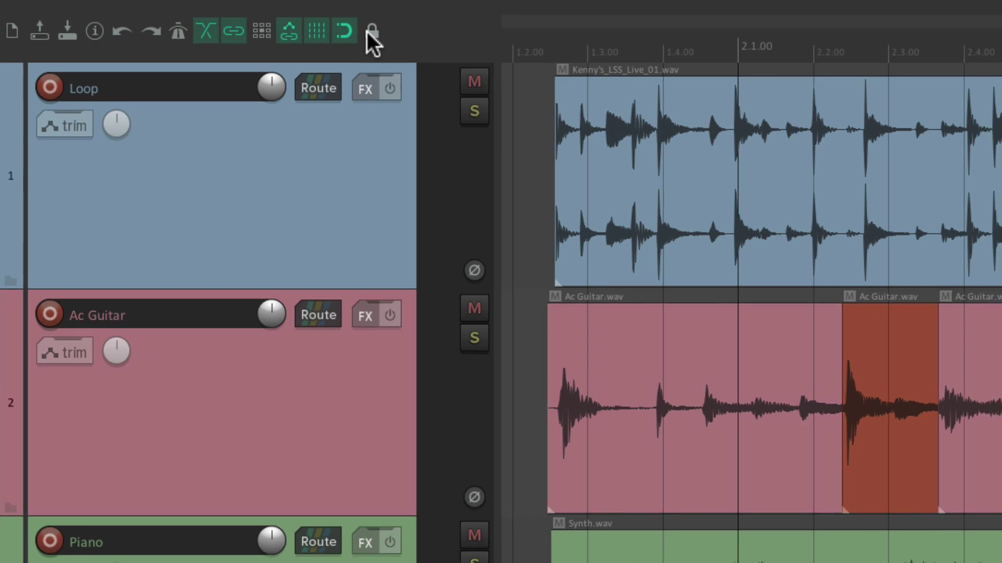
# Step: Try moving the Loop item later on its track with locking off, and undo the move
pyautogui.moveTo(608, 112); pyautogui.dragTo(767, 113)
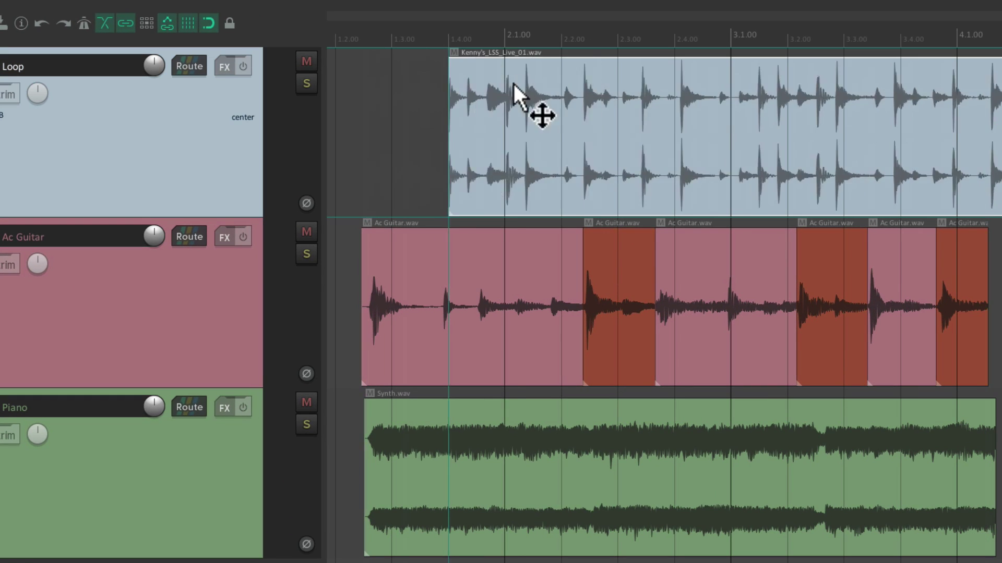
pyautogui.moveTo(513, 83); pyautogui.dragTo(569, 96)
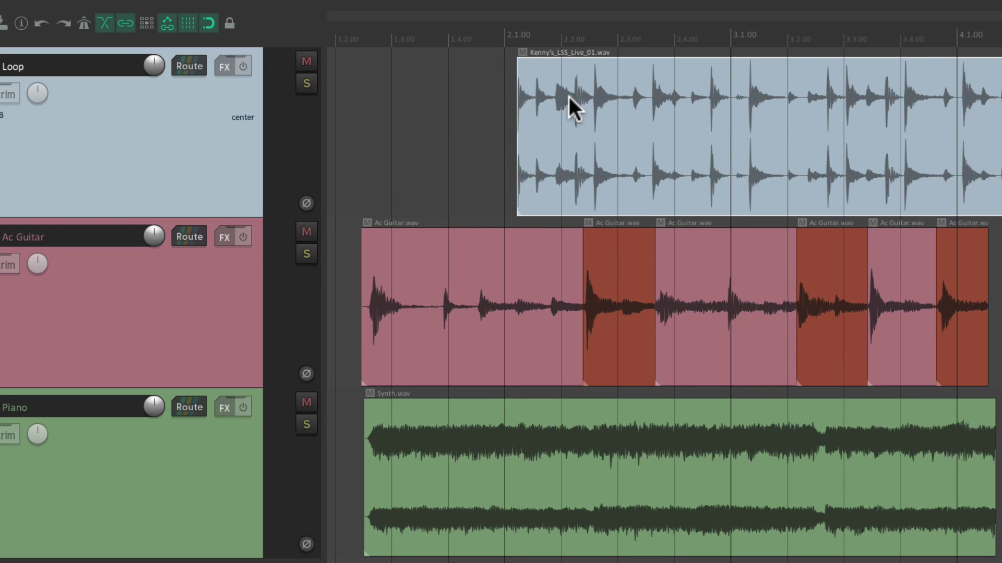
pyautogui.hotkey('ctrl', 'z')
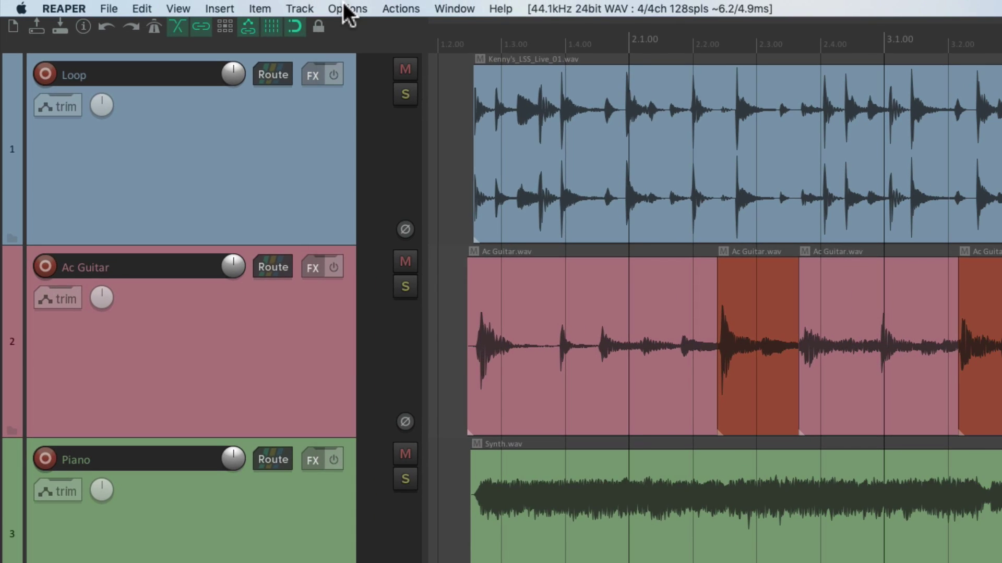
# Step: Examine the locking commands available in the program's options
pyautogui.click(346, 8)
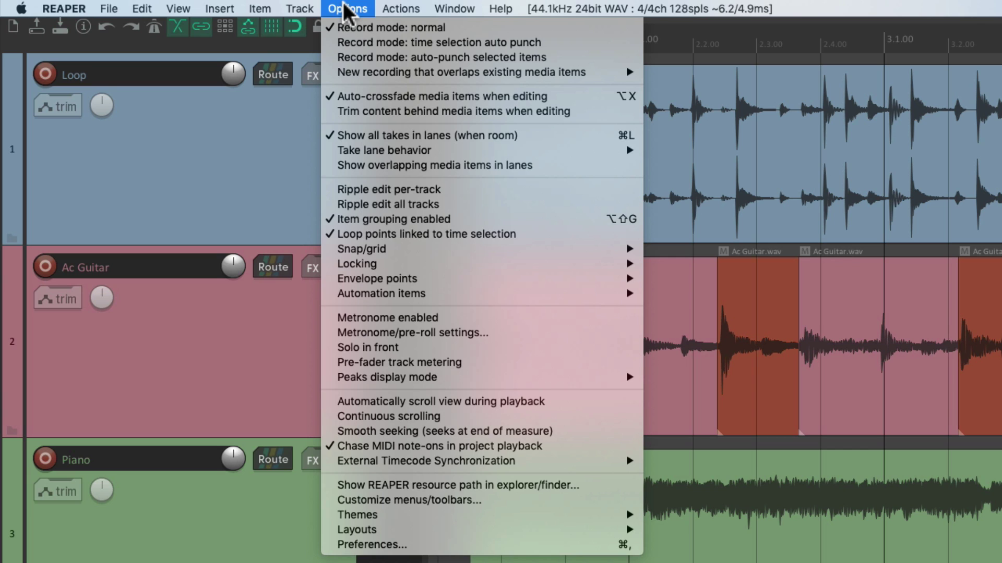
pyautogui.moveTo(334, 266)
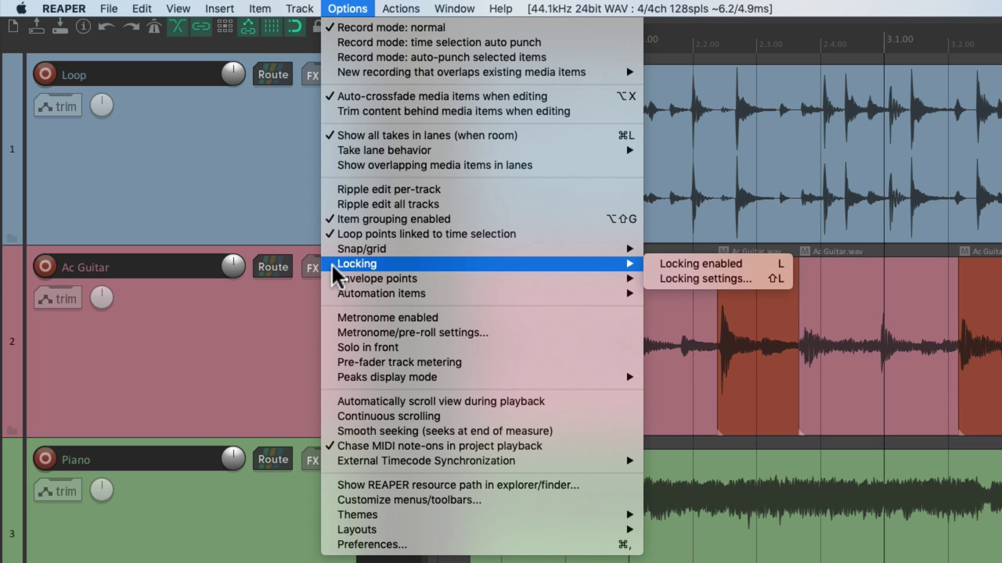